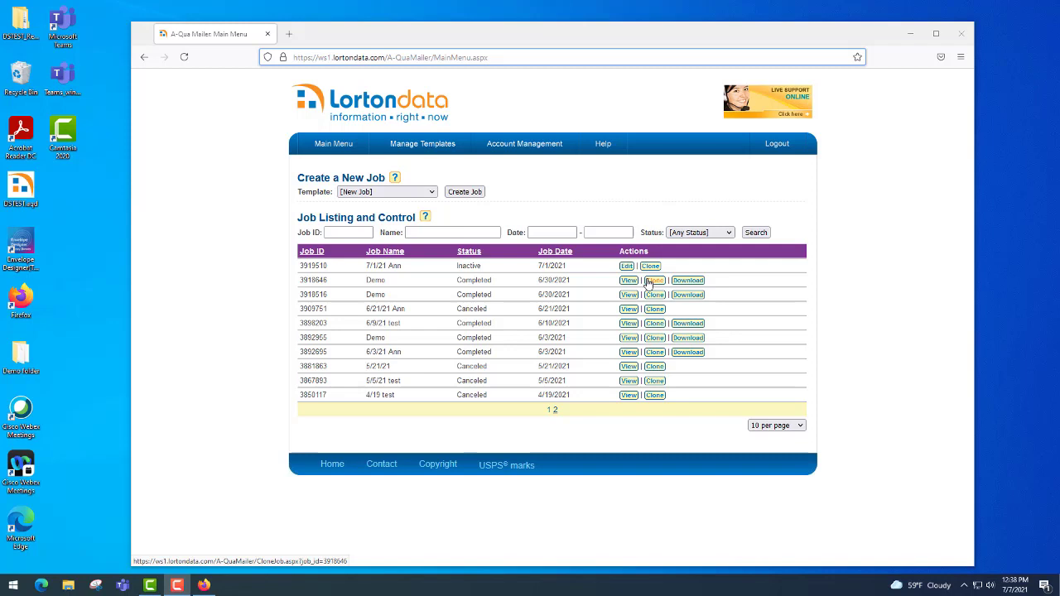
Open the Monthly newsletter template via Manage Templates and move past its Job Detail page to presort settings
click(430, 193)
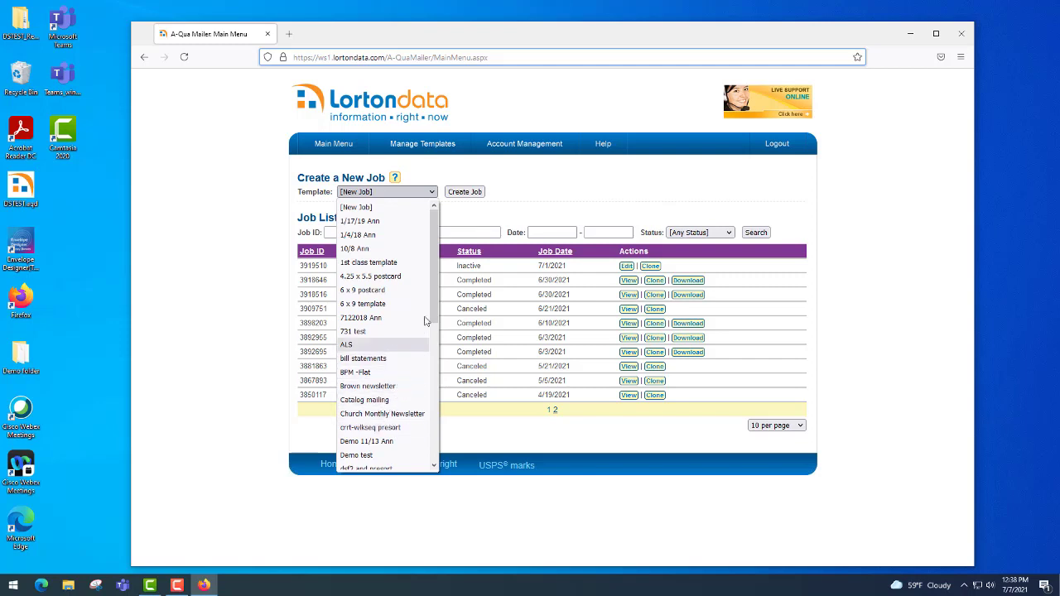
click(543, 176)
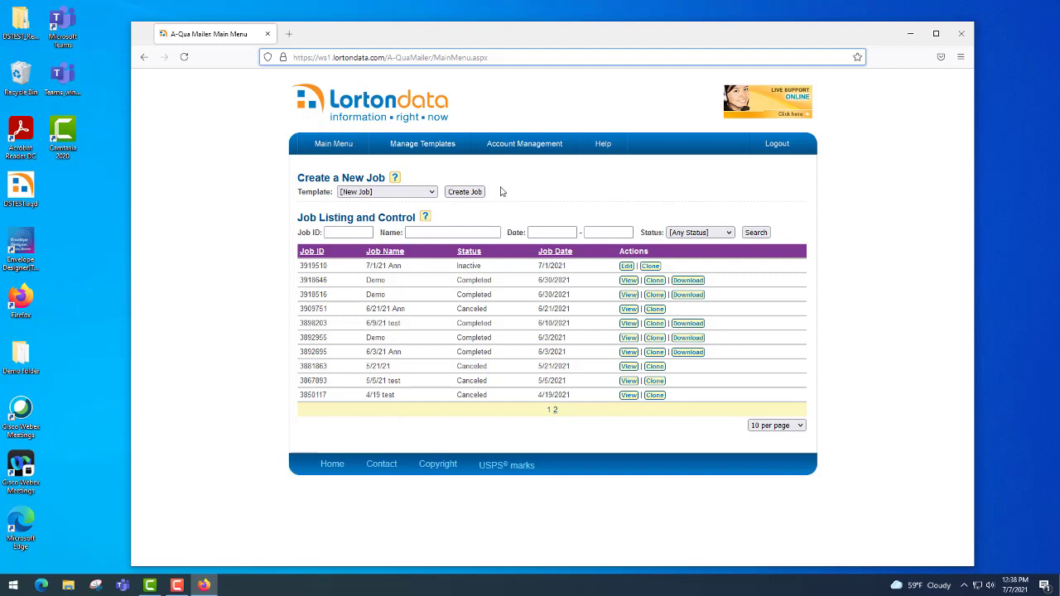
click(428, 151)
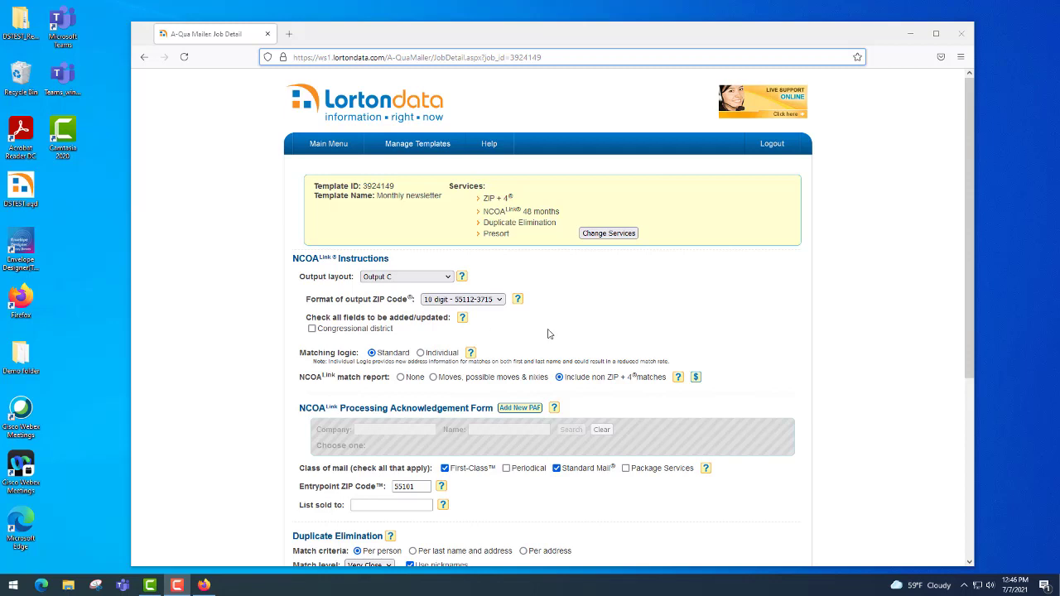
scroll(547, 333, down, 2)
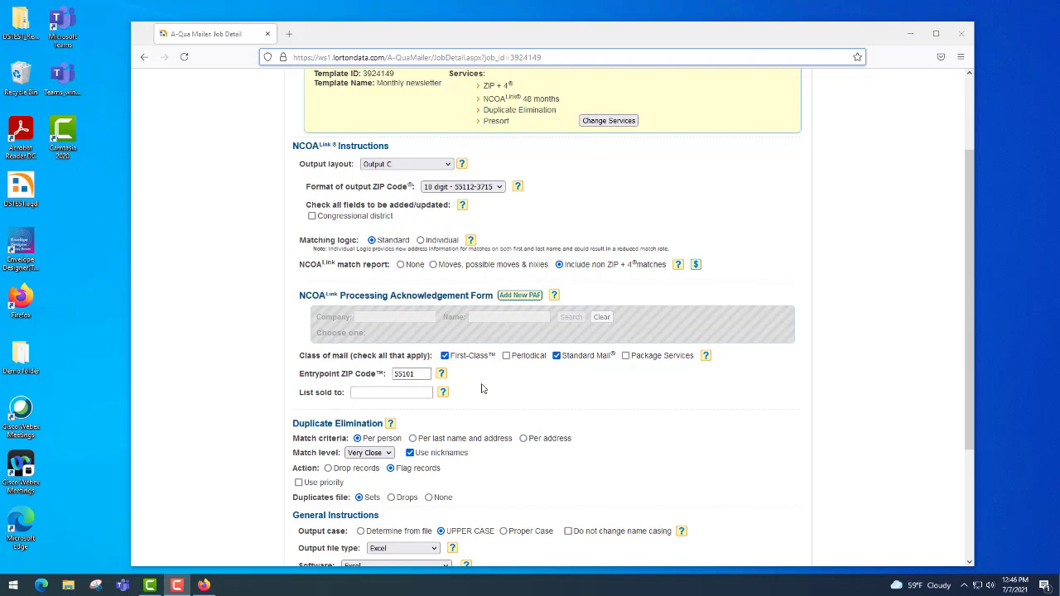
scroll(483, 387, down, 3)
scroll(482, 386, down, 2)
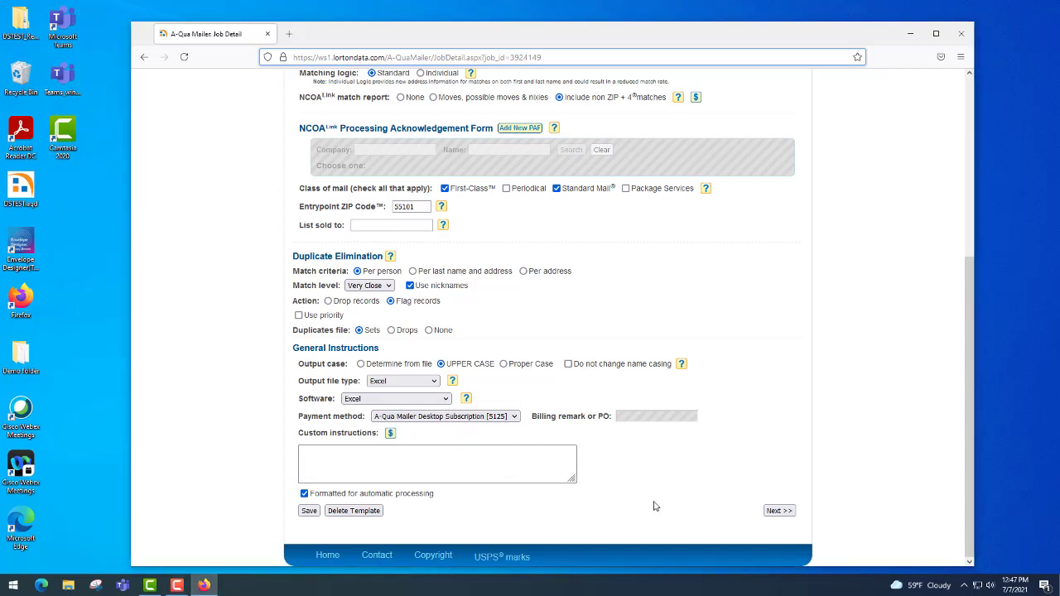
click(778, 510)
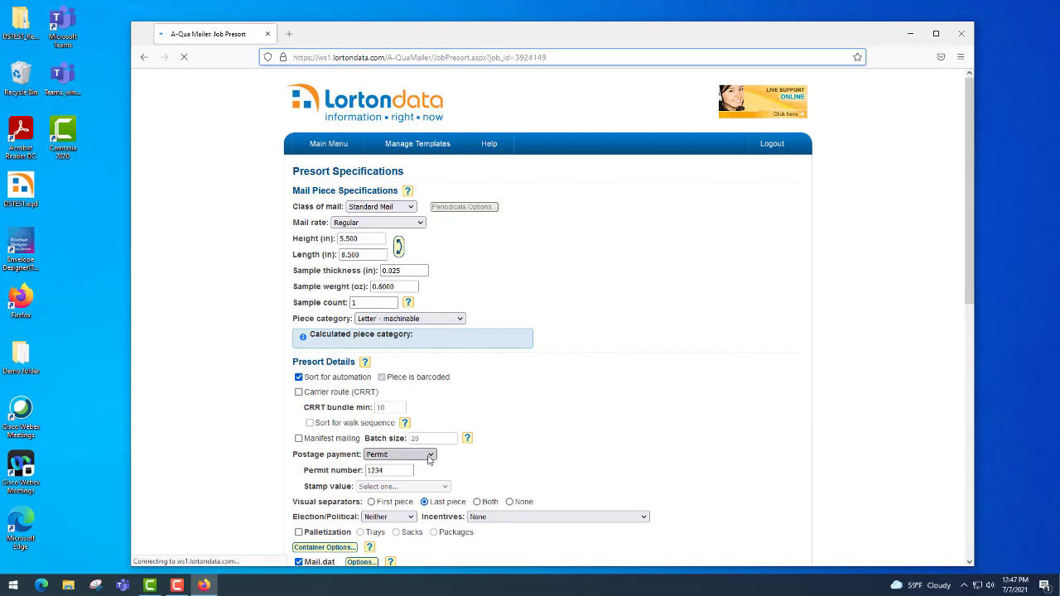
On the Presort Specifications page, bring up the Mail.dat Options dialog
scroll(495, 468, down, 3)
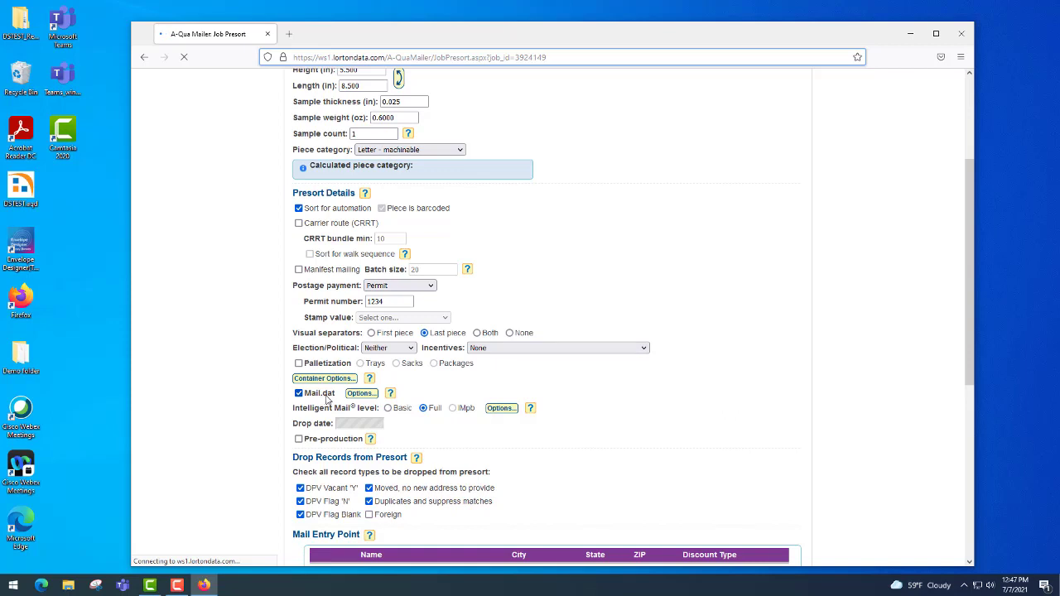
click(359, 394)
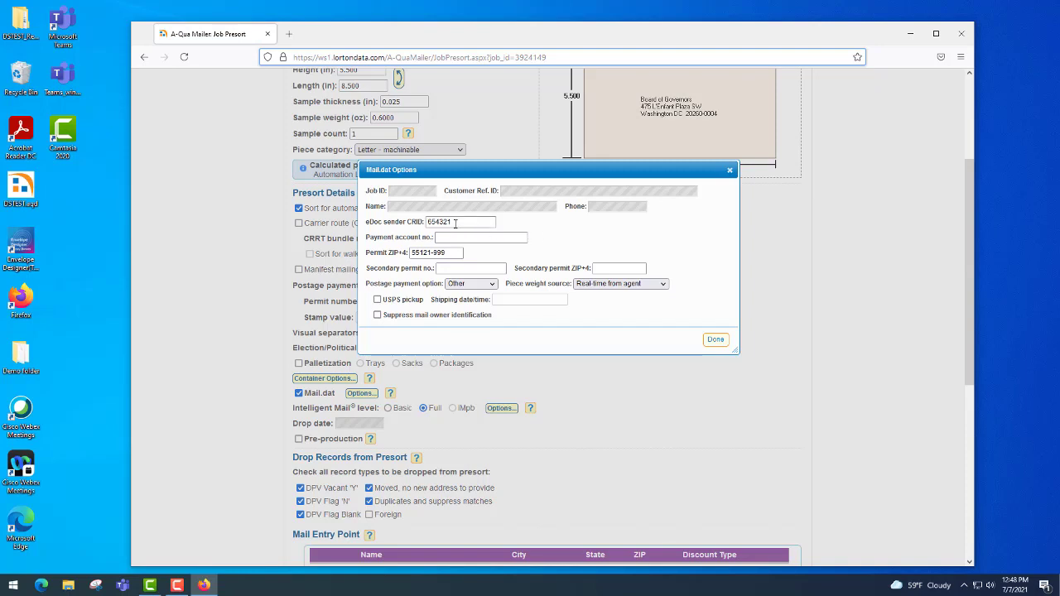
Replace the hyphen in the Mail.dat Permit ZIP+4 with a 9 to make a nine-digit code, then apply
click(447, 254)
click(453, 252)
key(BackSpace)
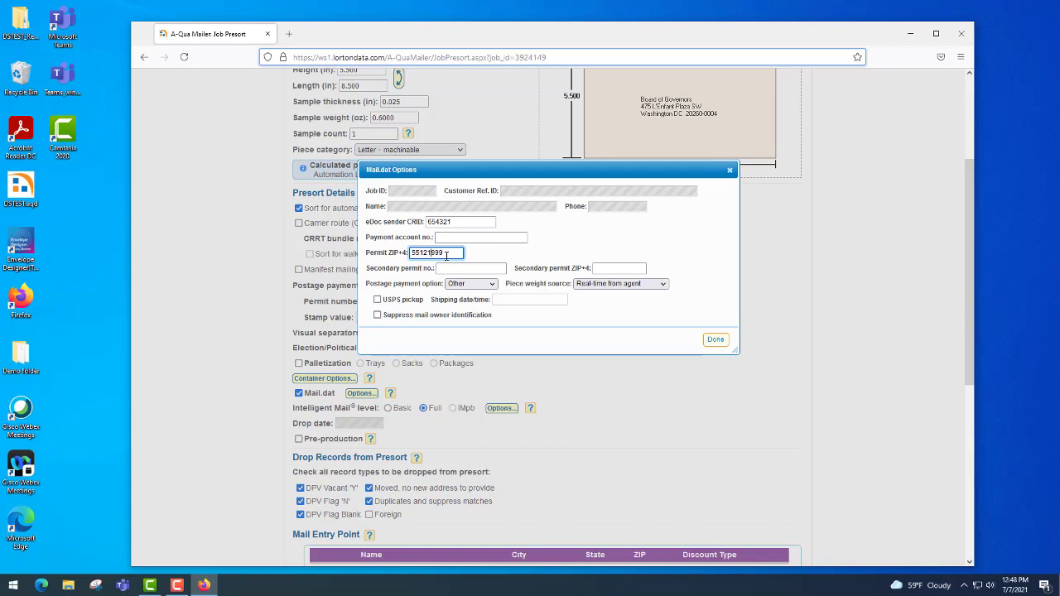
text(9)
click(549, 253)
click(716, 342)
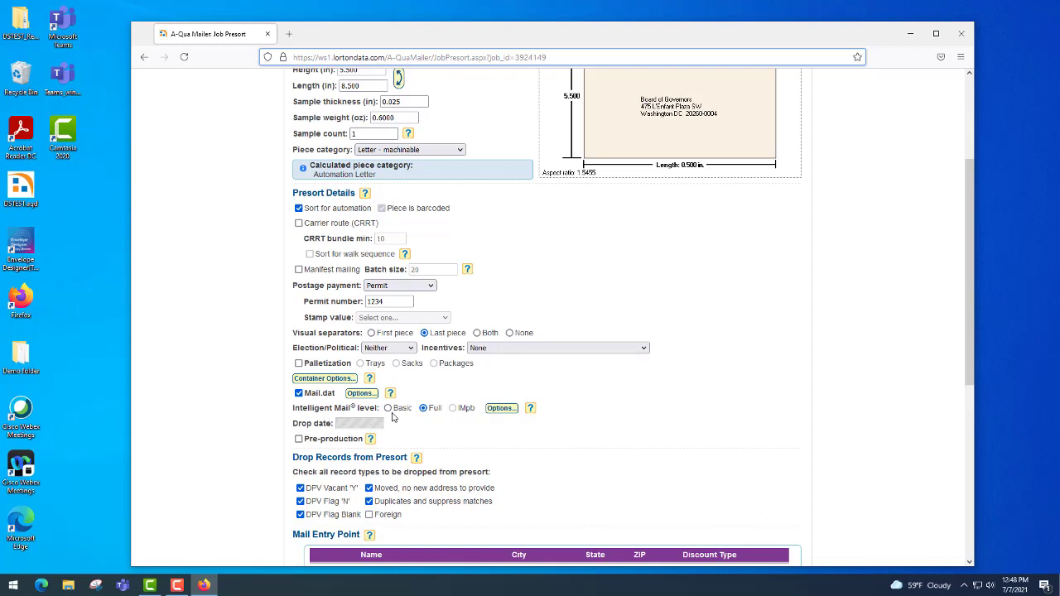
Uncheck 'Disable serial number assignment and verification' in the Intelligent Mail Options and apply
click(501, 408)
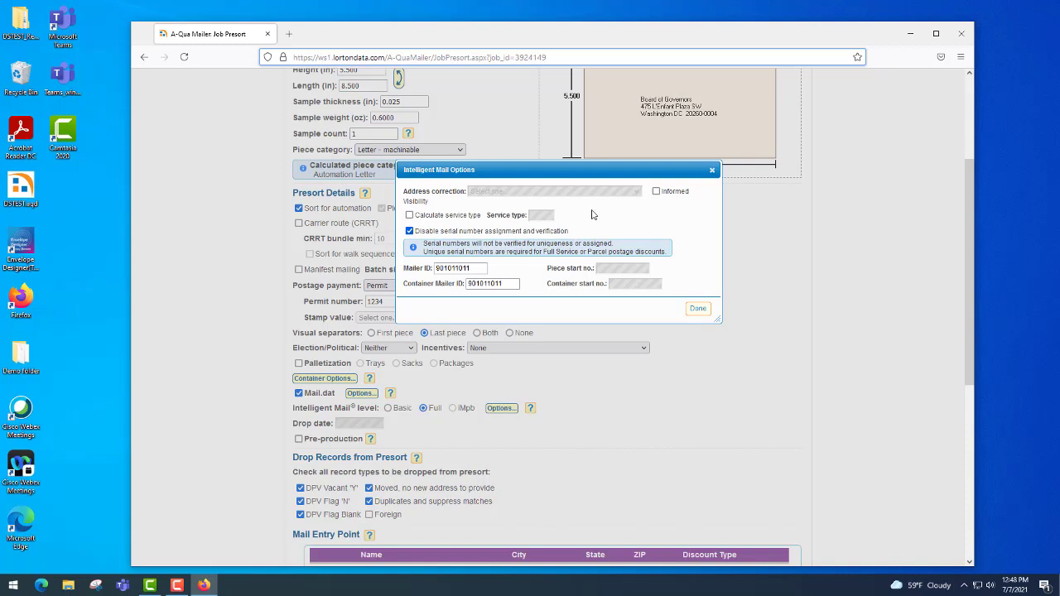
click(409, 231)
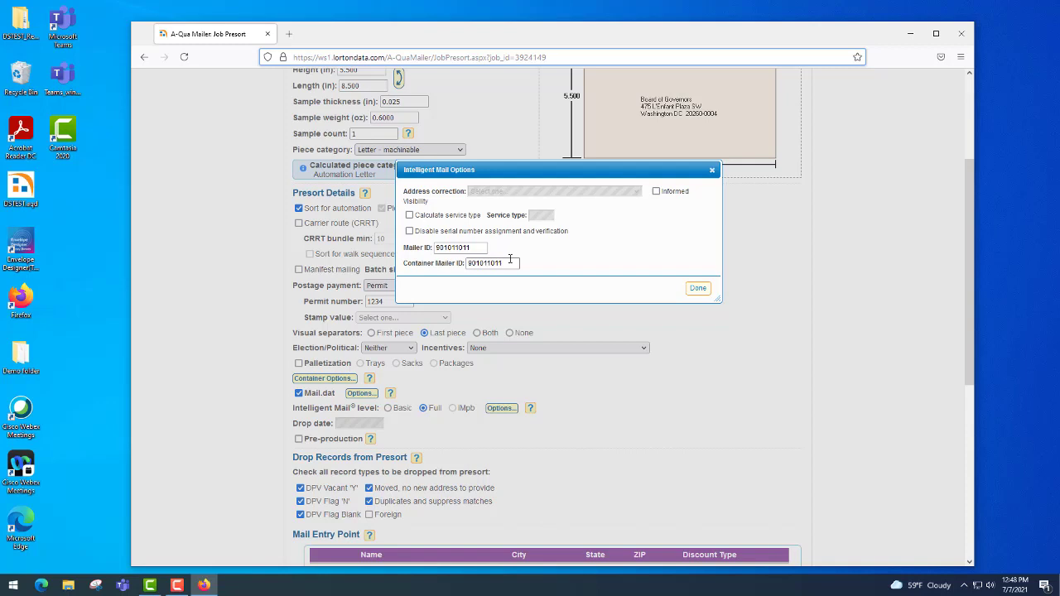
click(698, 289)
scroll(643, 393, down, 2)
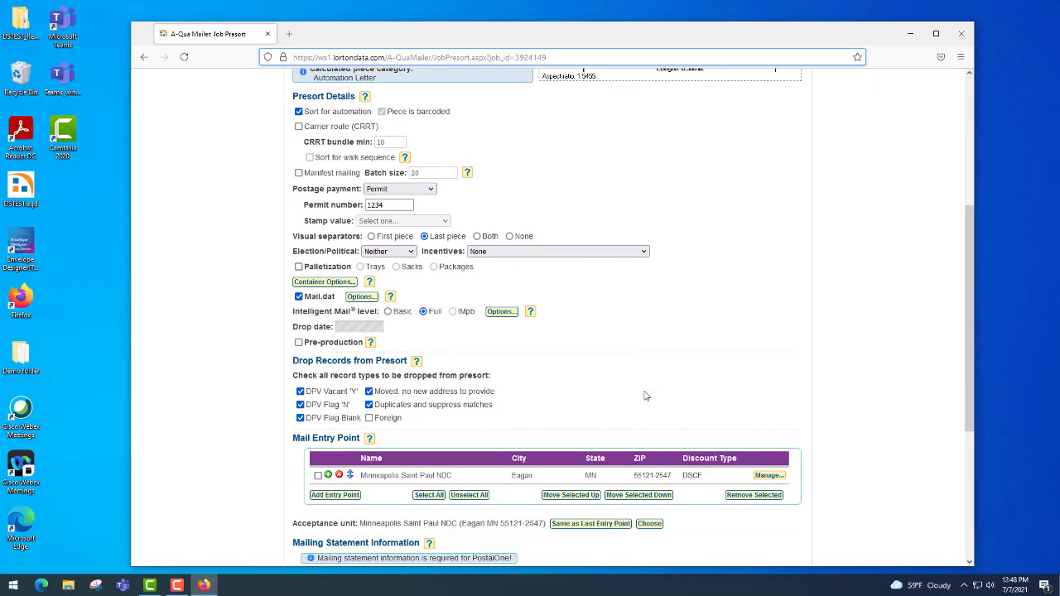
scroll(645, 396, down, 2)
scroll(644, 389, down, 3)
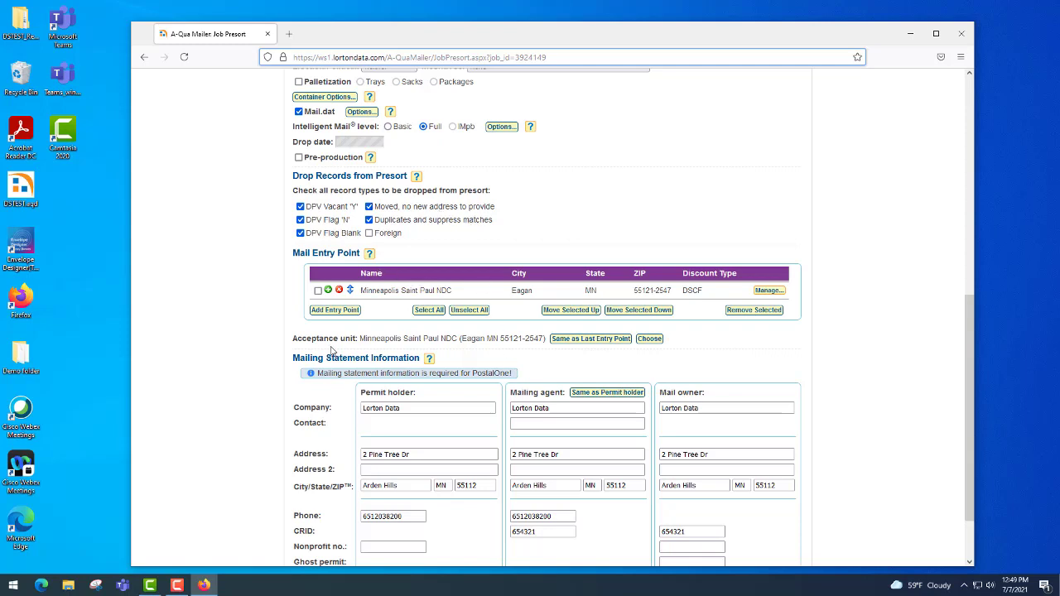
scroll(219, 385, down, 2)
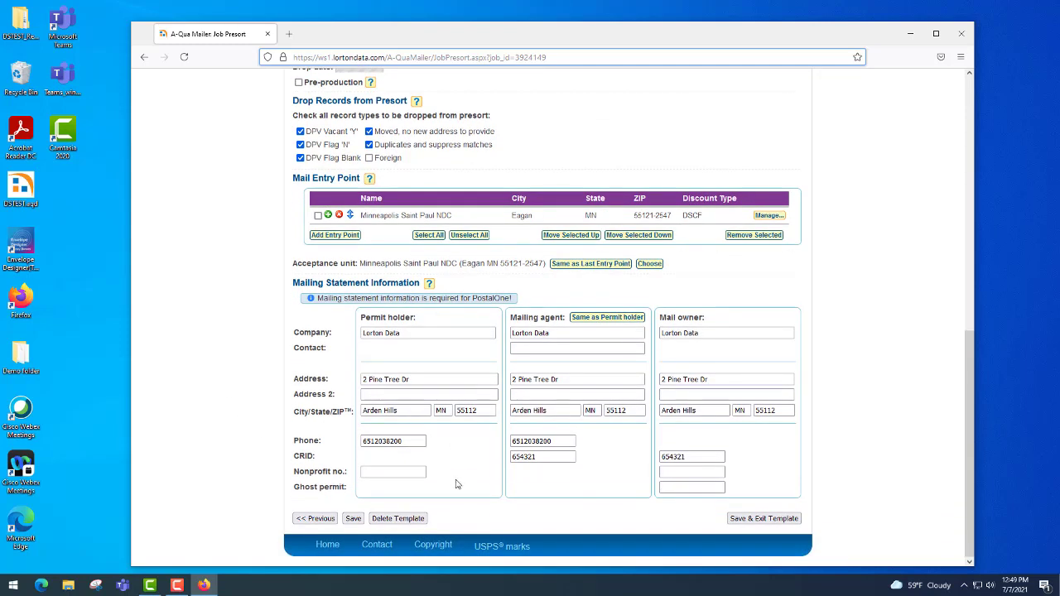
Save the presort settings, then save and exit the template, dismissing the connection timeout error
click(353, 518)
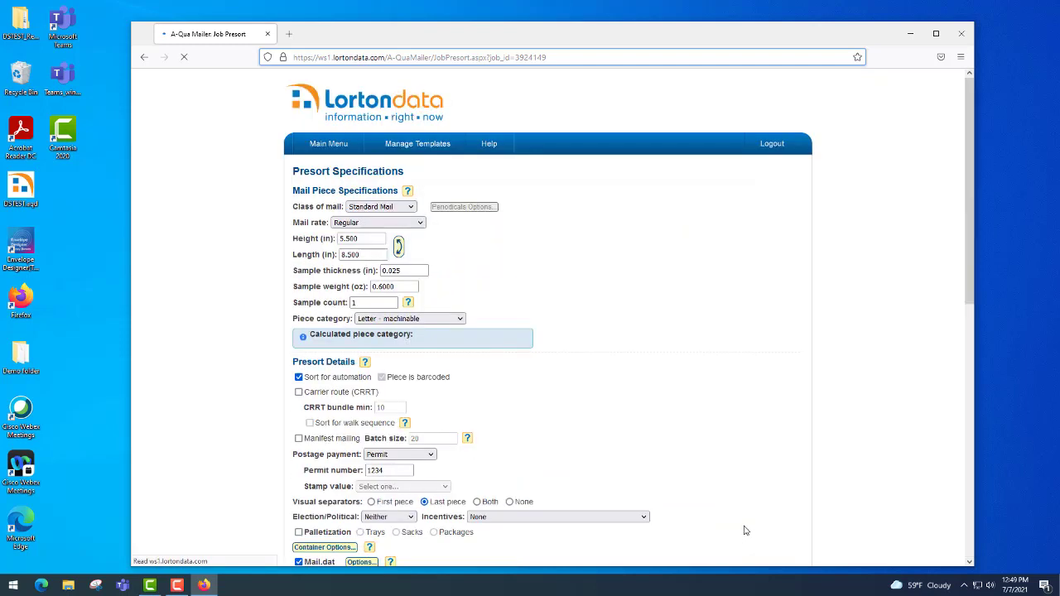
scroll(627, 482, down, 3)
scroll(692, 527, down, 5)
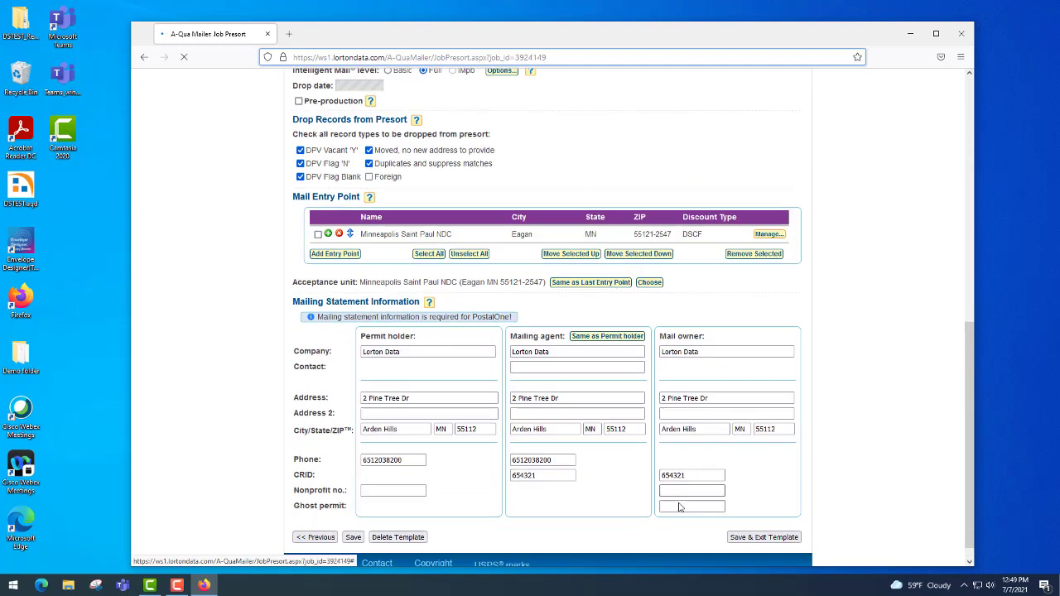
click(747, 540)
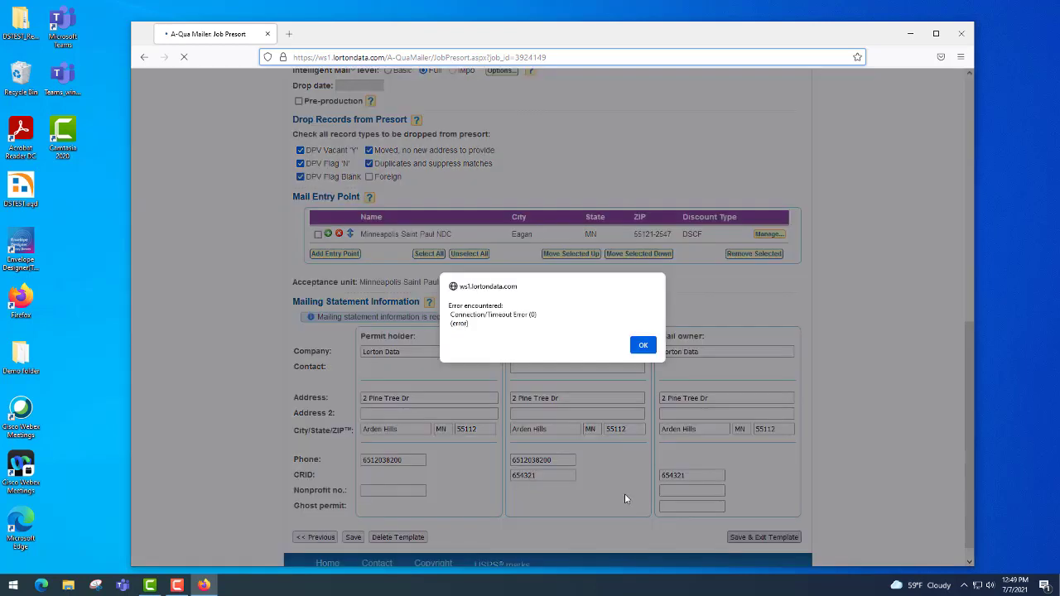
click(644, 345)
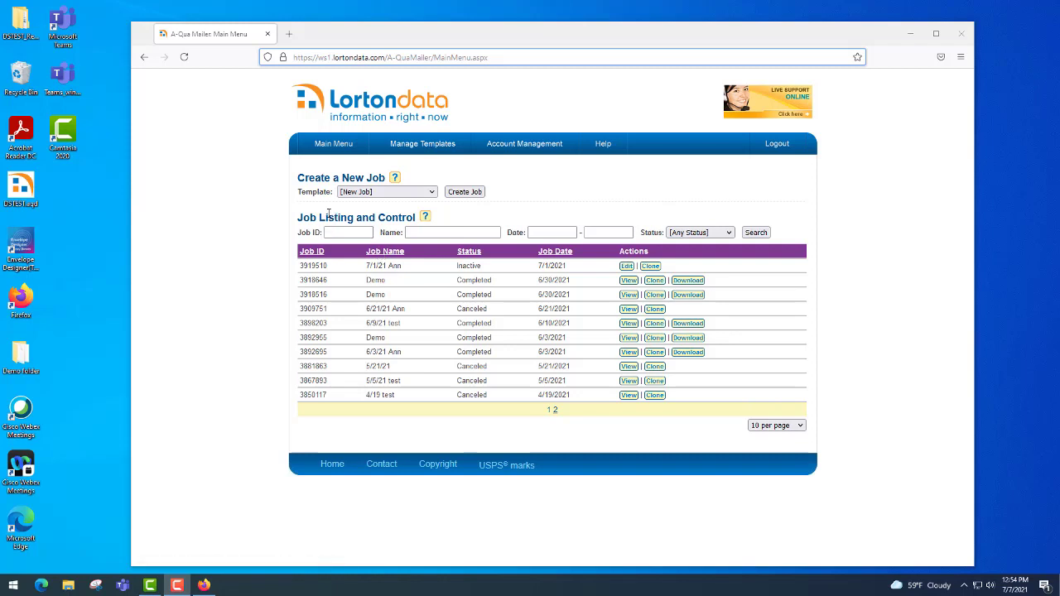
Pick Monthly newsletter from the Template list and create a job from it
click(432, 192)
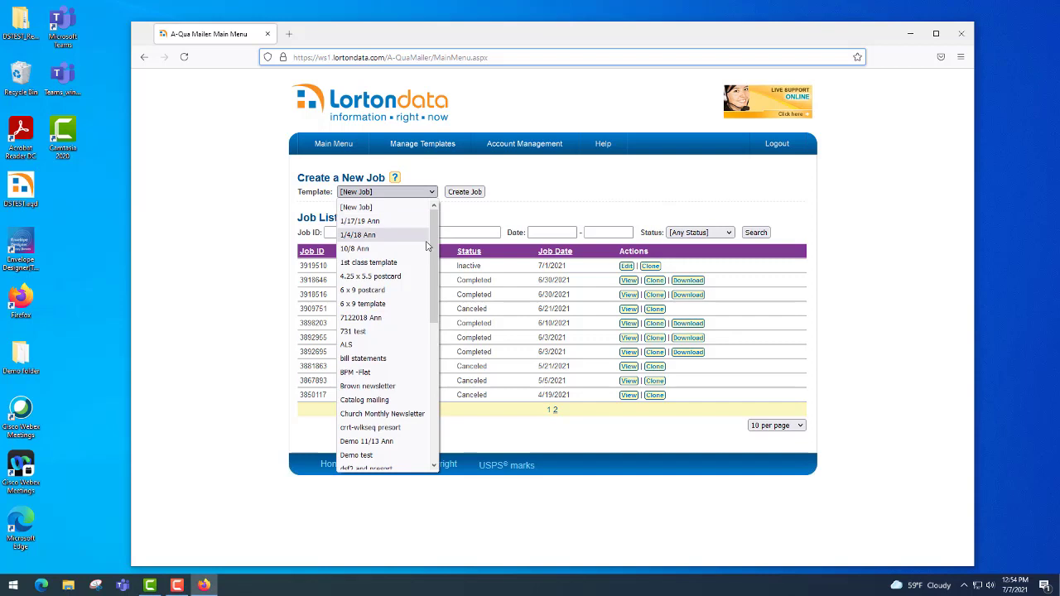
scroll(394, 365, down, 4)
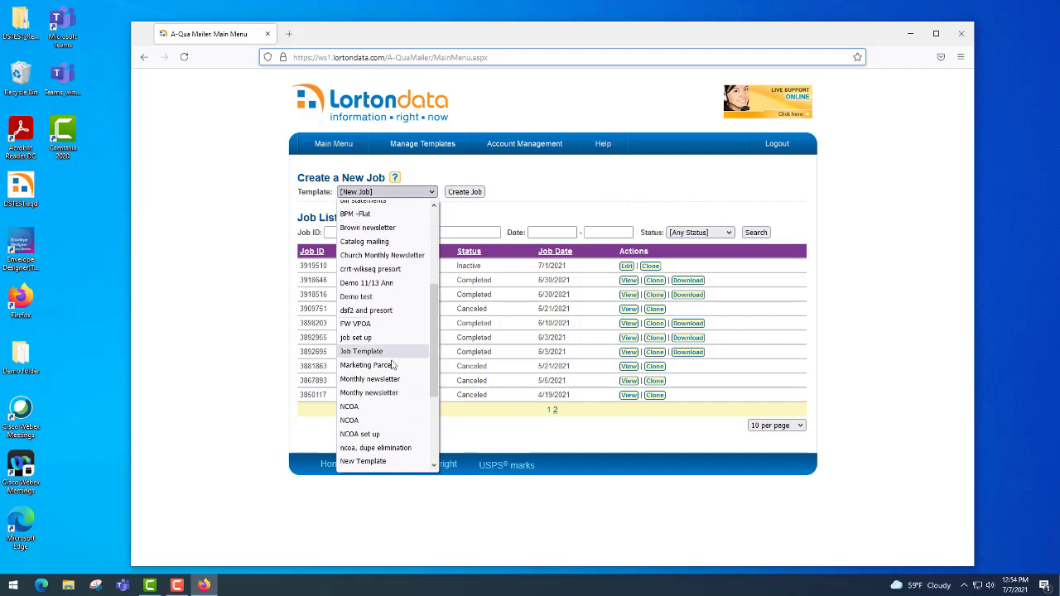
click(377, 380)
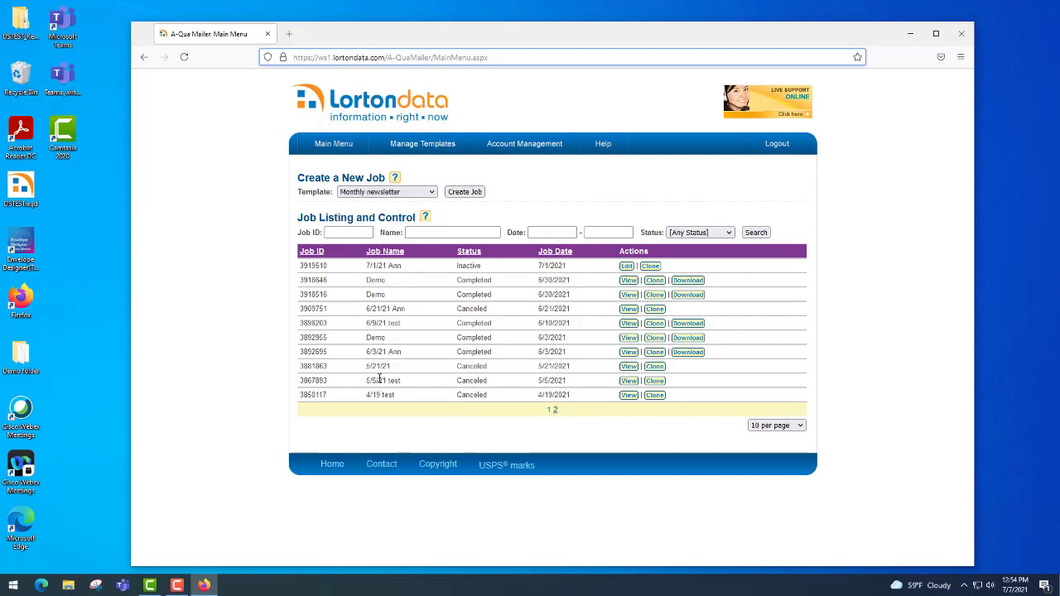
click(462, 193)
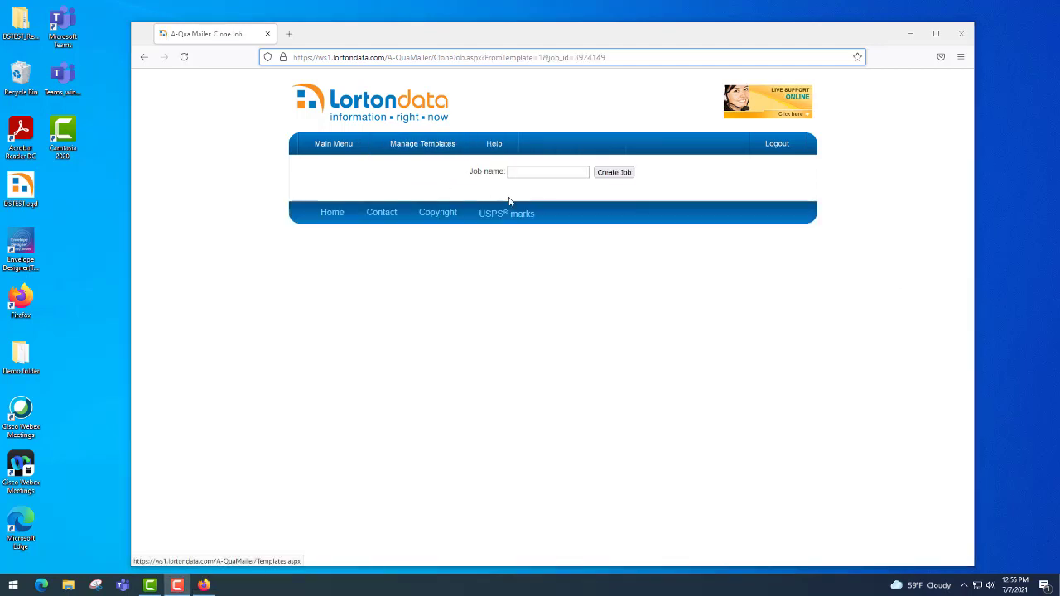
Name the new job 'July newsletter' and create it
click(546, 173)
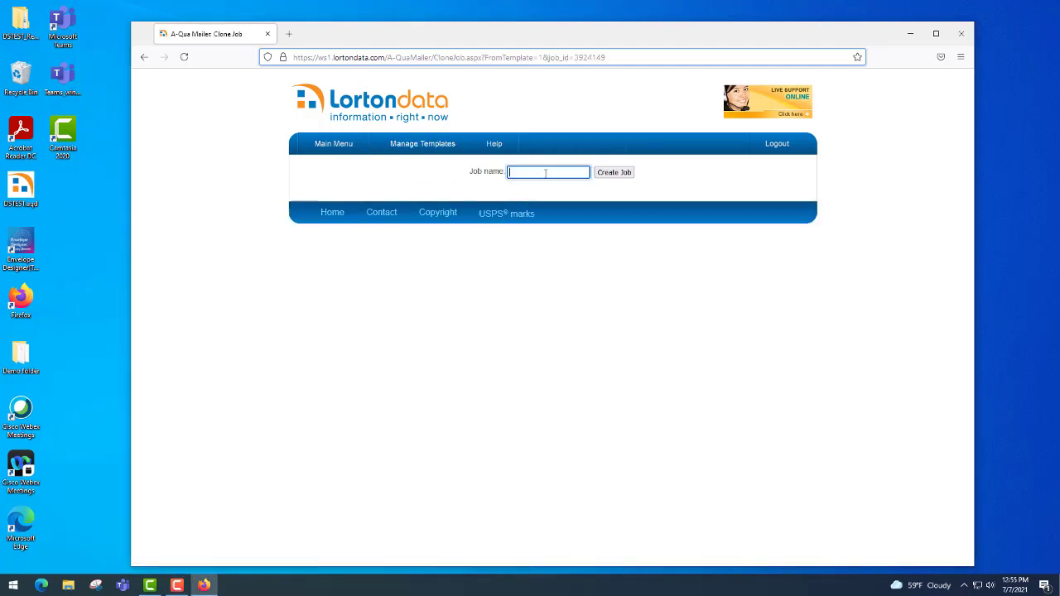
text(July new)
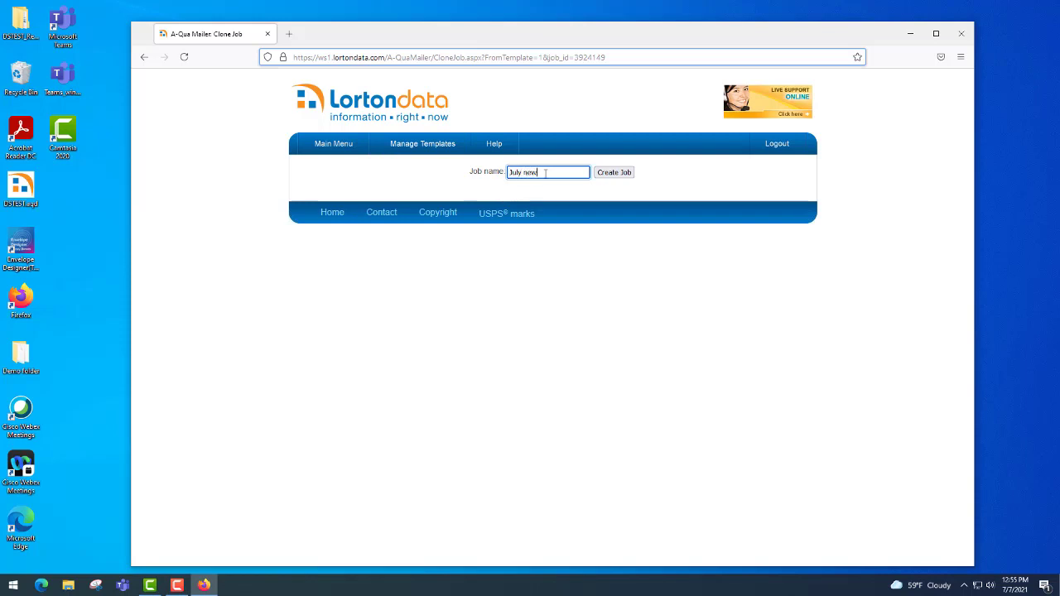
text(sletter)
click(603, 176)
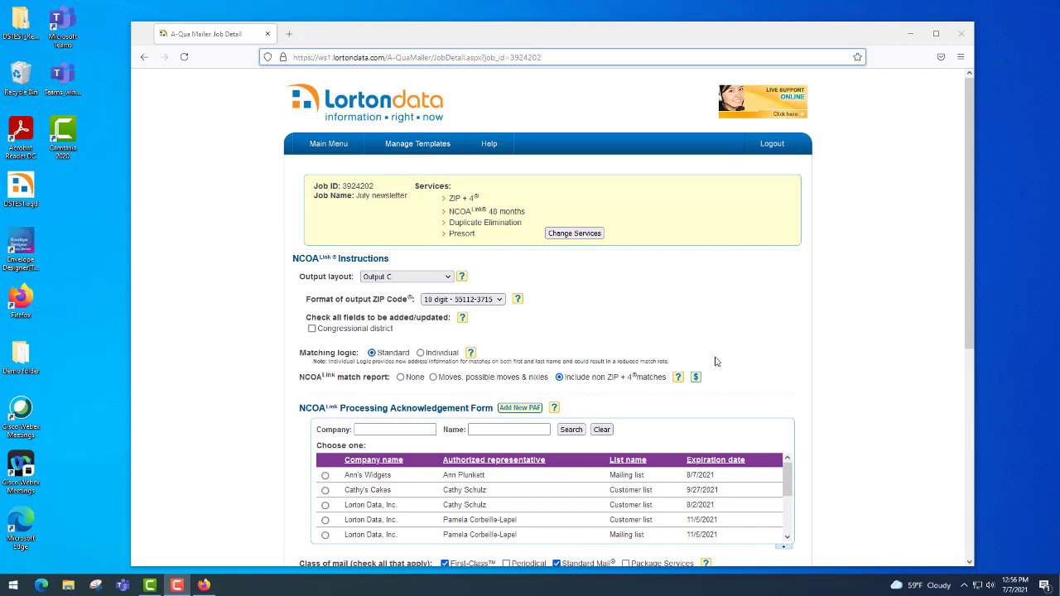
Select the customer's processing acknowledgement form on the job details page
scroll(716, 361, down, 1)
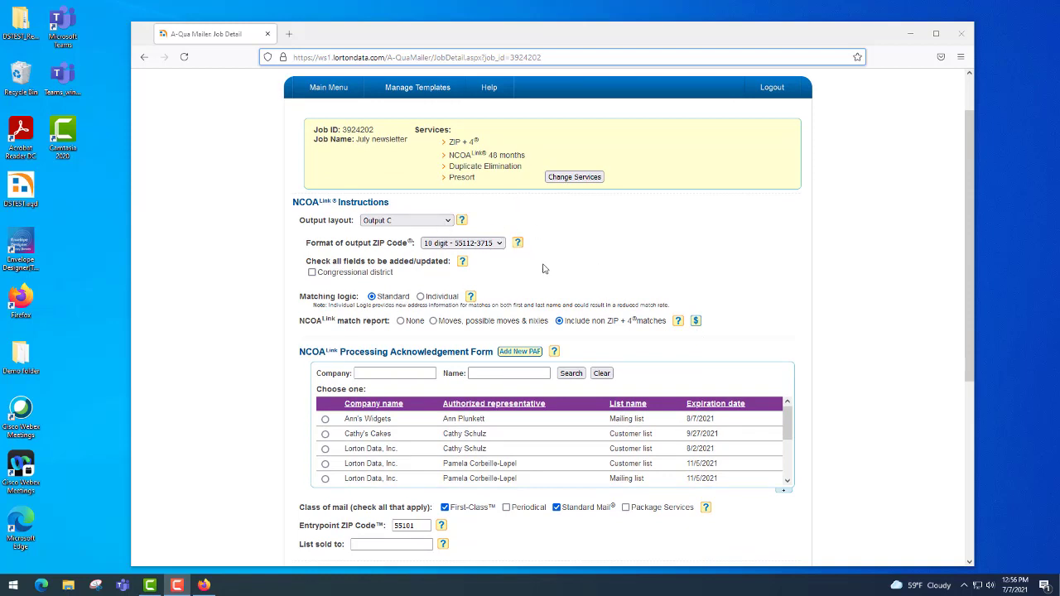
scroll(543, 263, down, 2)
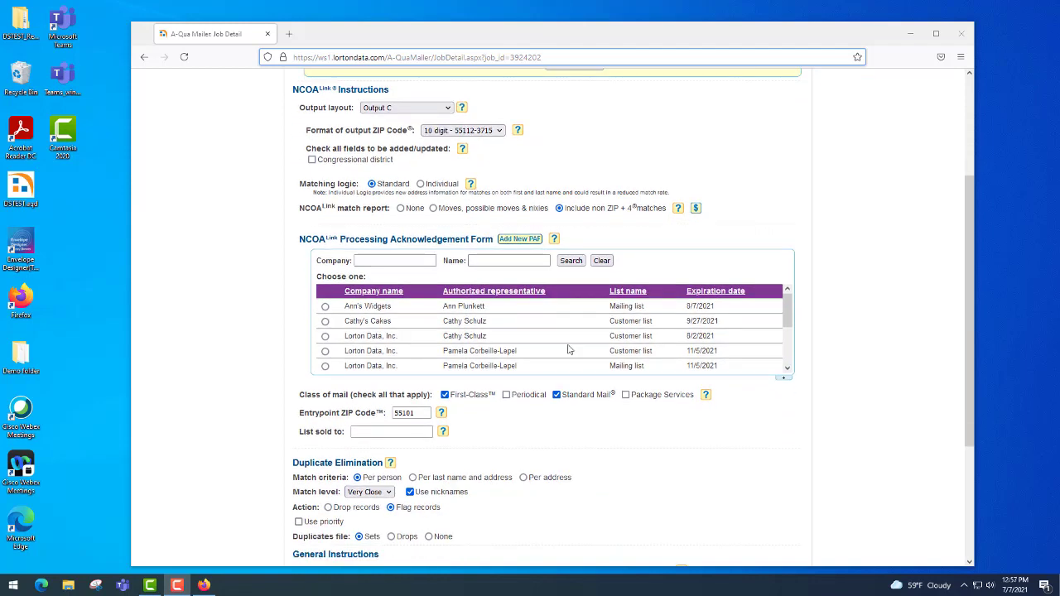
click(325, 307)
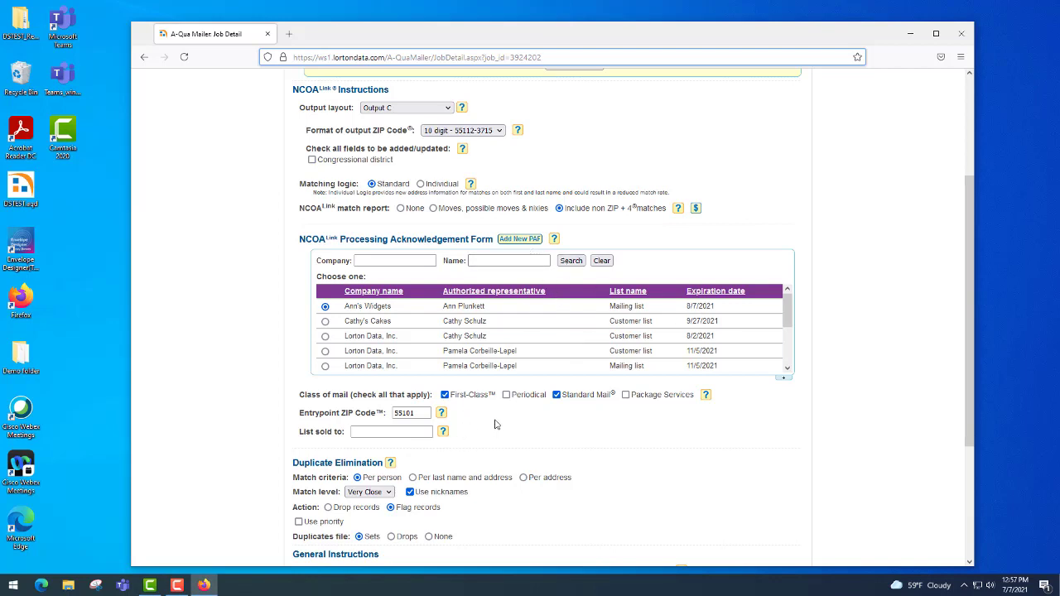
Set the output case to Proper Case and continue to the presort step
scroll(485, 397, down, 1)
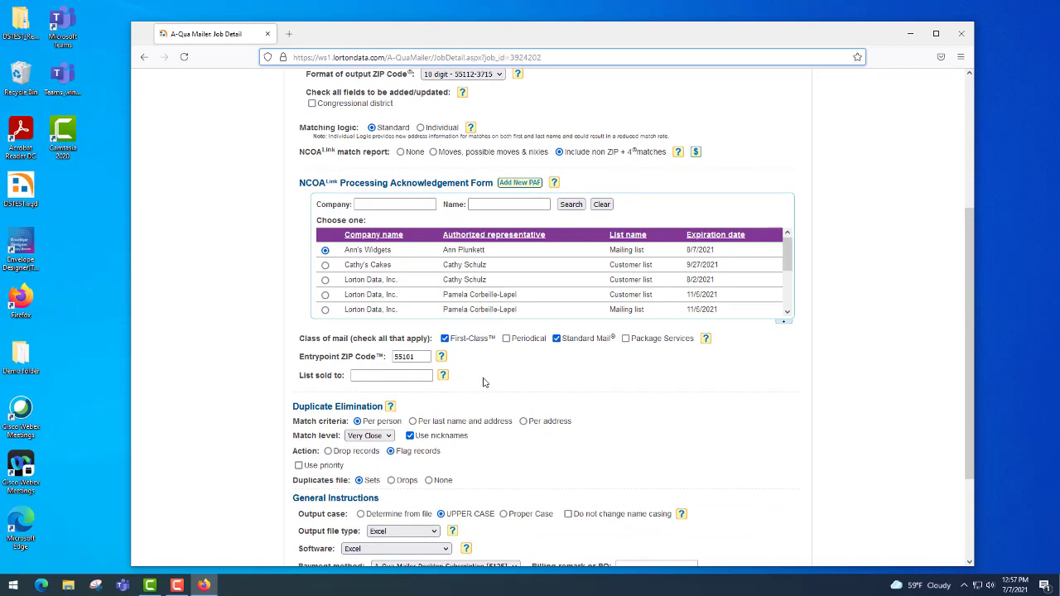
scroll(485, 383, down, 1)
scroll(485, 383, down, 1)
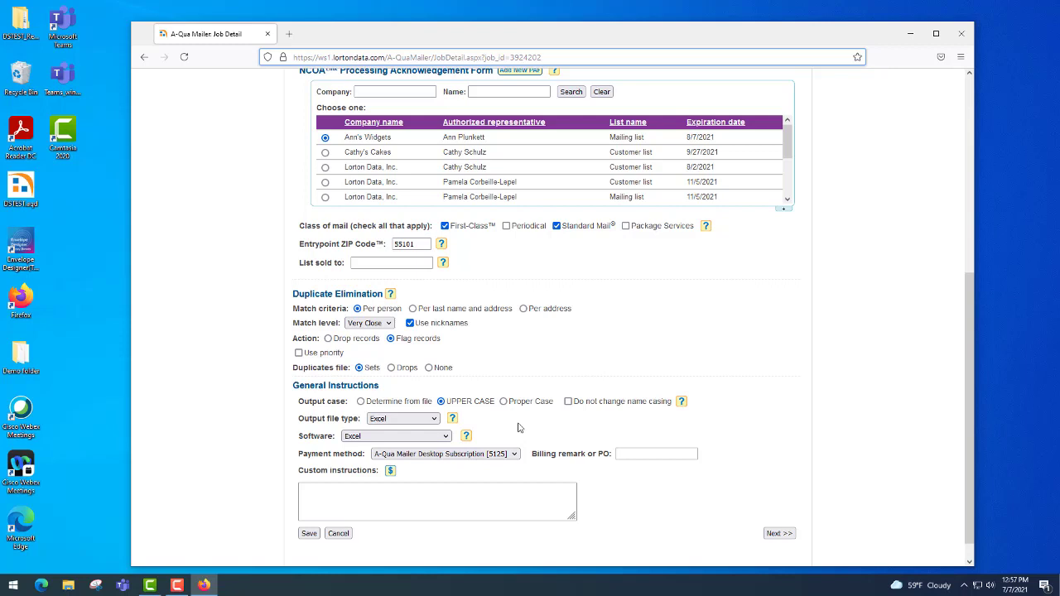
click(502, 401)
click(771, 533)
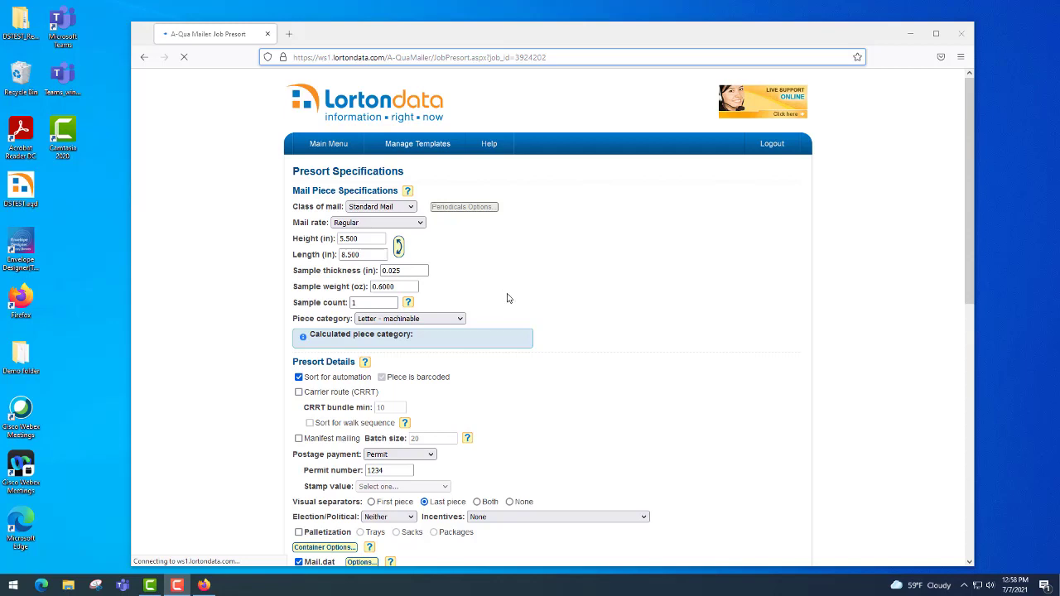
Scroll down the July newsletter presort page to the Presort Details section
scroll(525, 305, down, 1)
scroll(523, 305, down, 1)
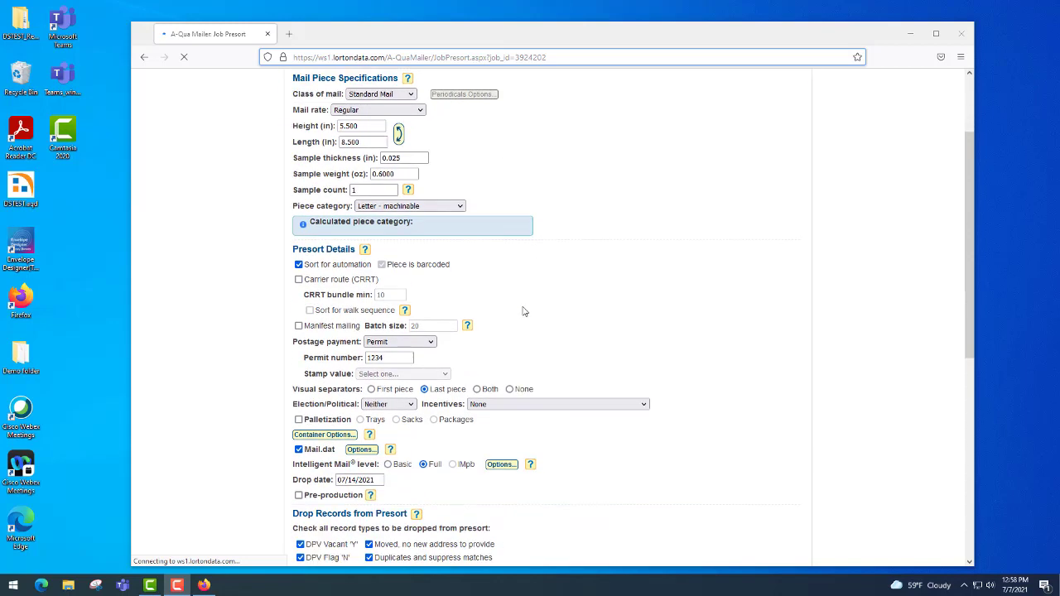
scroll(522, 311, down, 1)
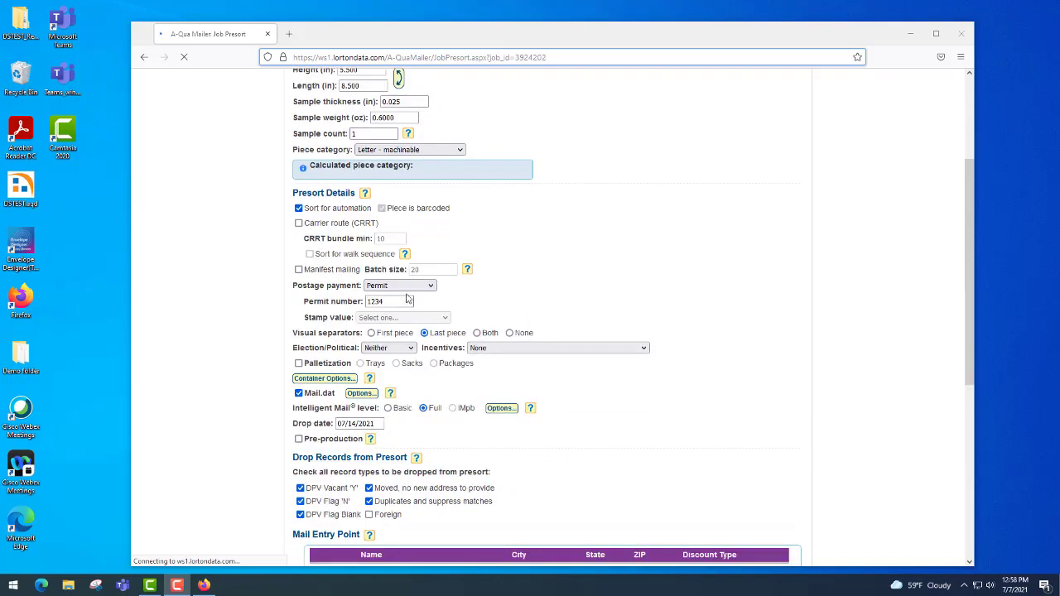
scroll(493, 300, down, 1)
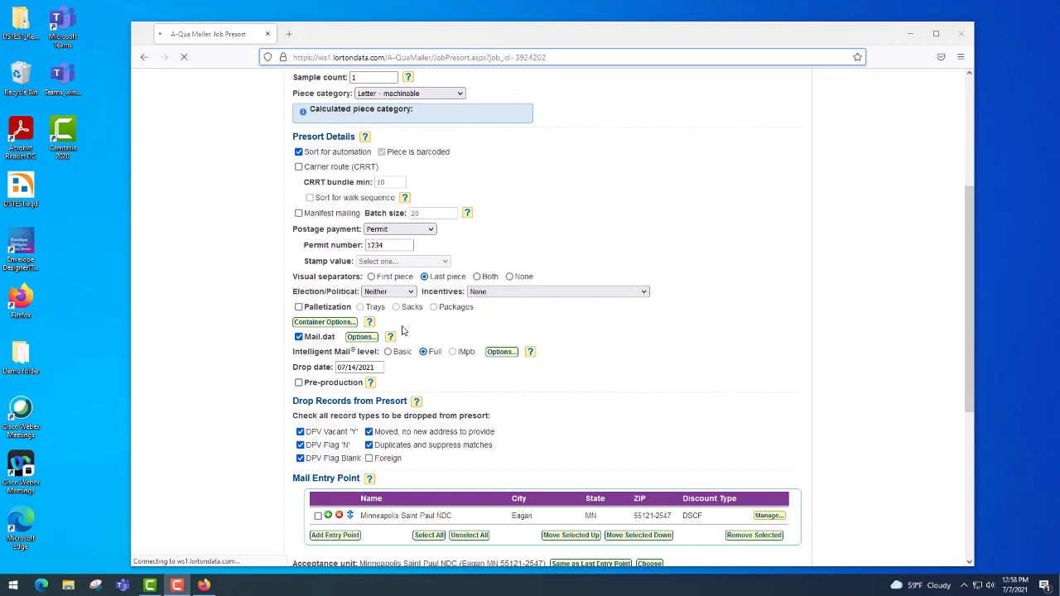
In Mail.dat Options, set Job ID to 99999 and Customer Ref. ID to 'July newsletter'
click(359, 339)
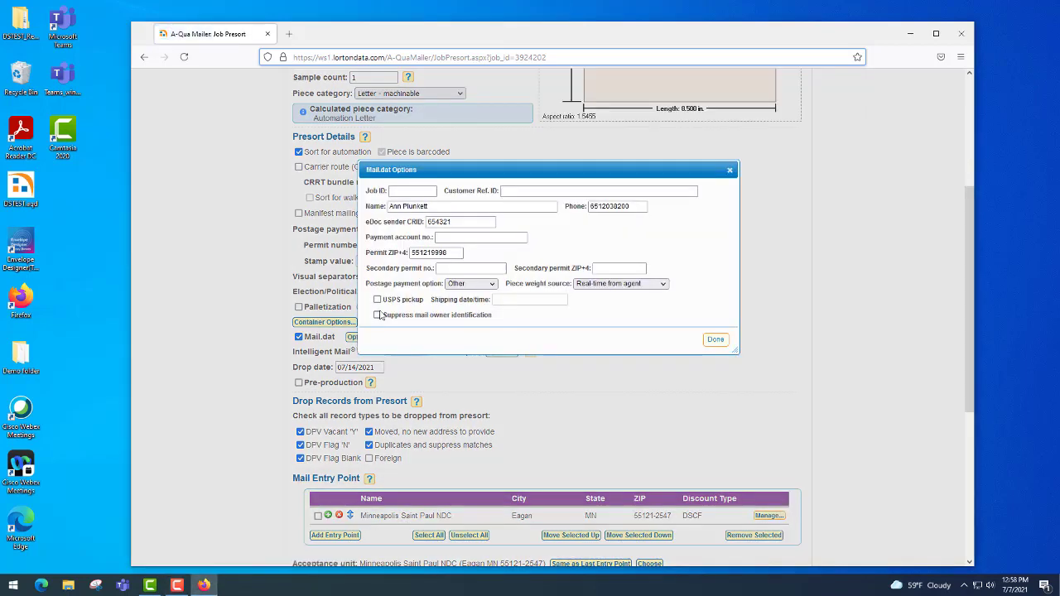
click(426, 193)
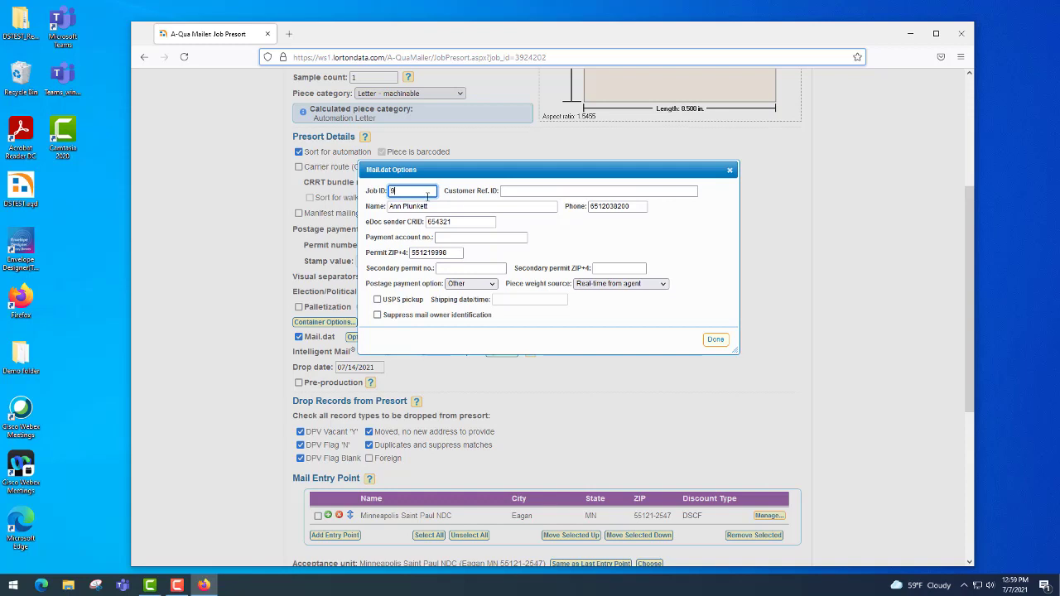
text(9999)
click(509, 189)
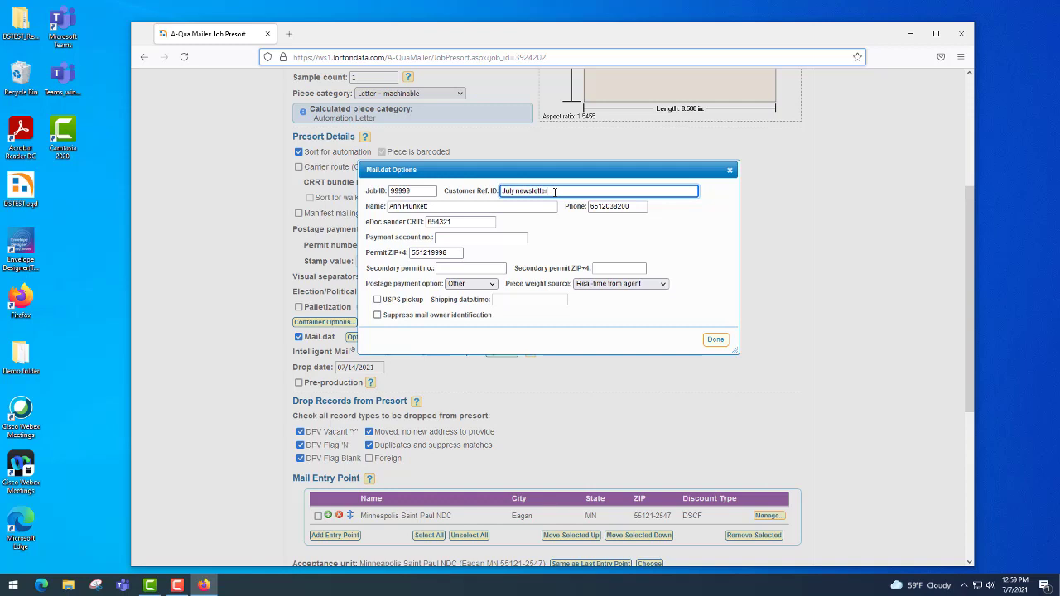
click(569, 241)
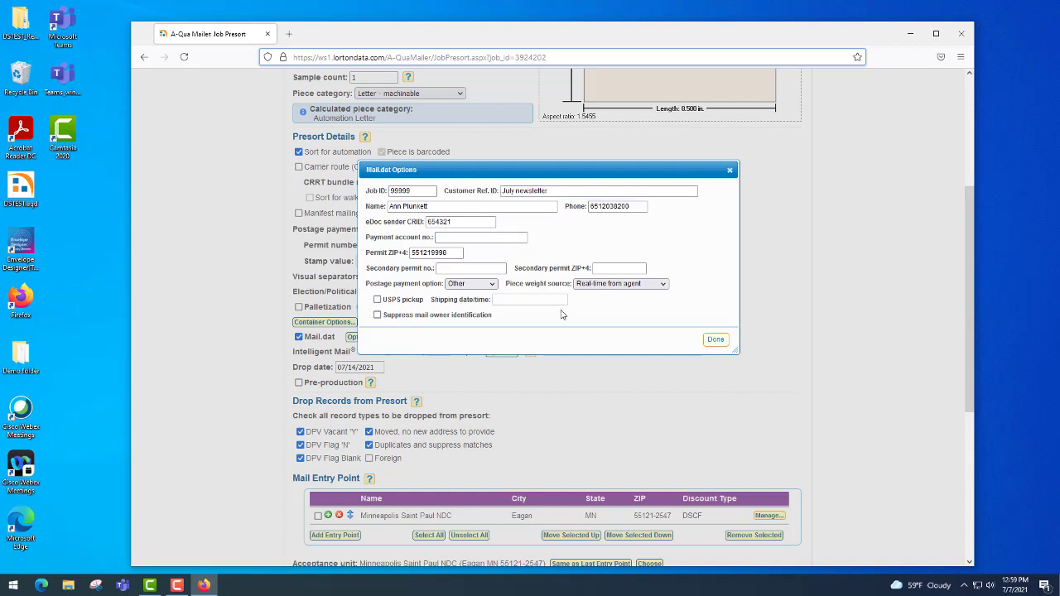
click(716, 342)
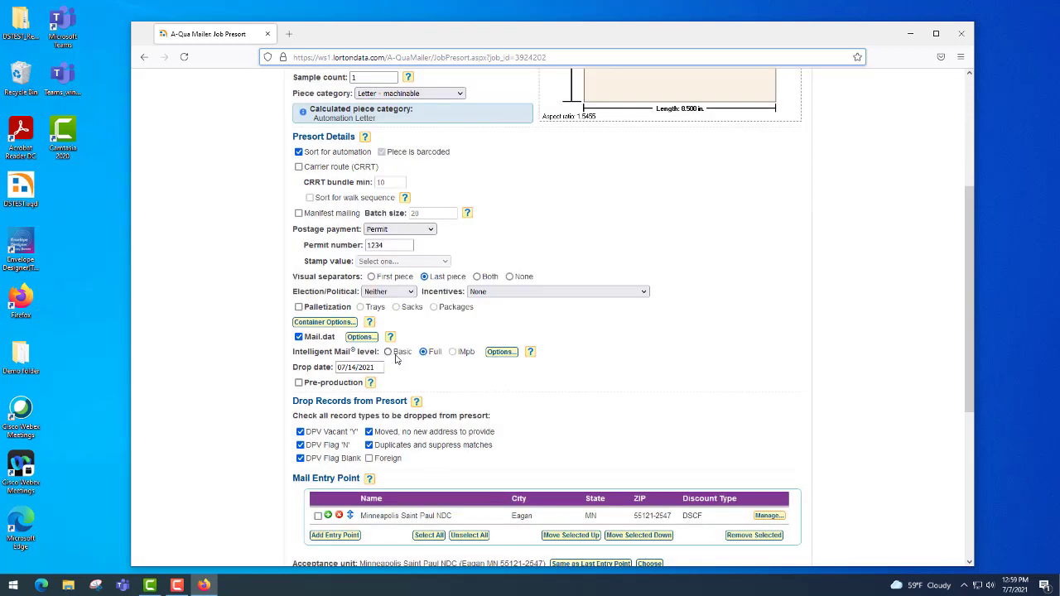
Set Intelligent Mail address correction to No Address Corrections and confirm the options
click(494, 352)
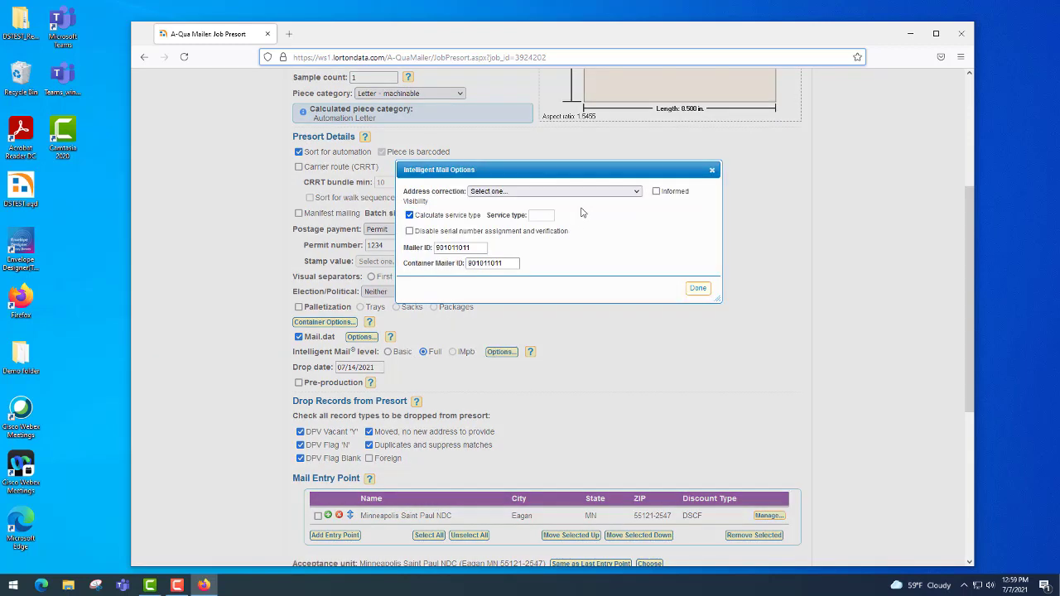
click(637, 192)
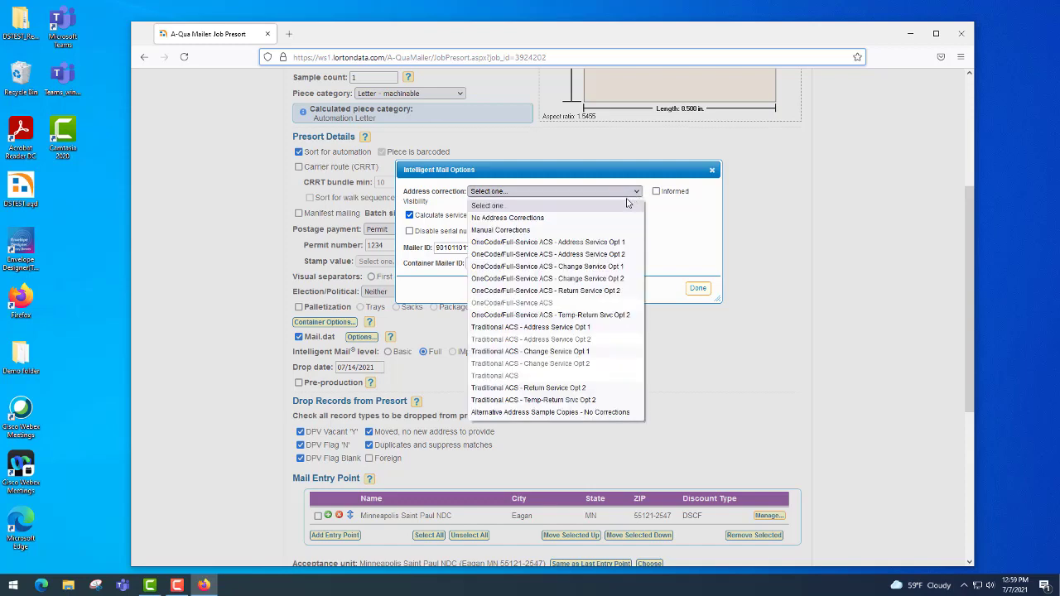
click(605, 217)
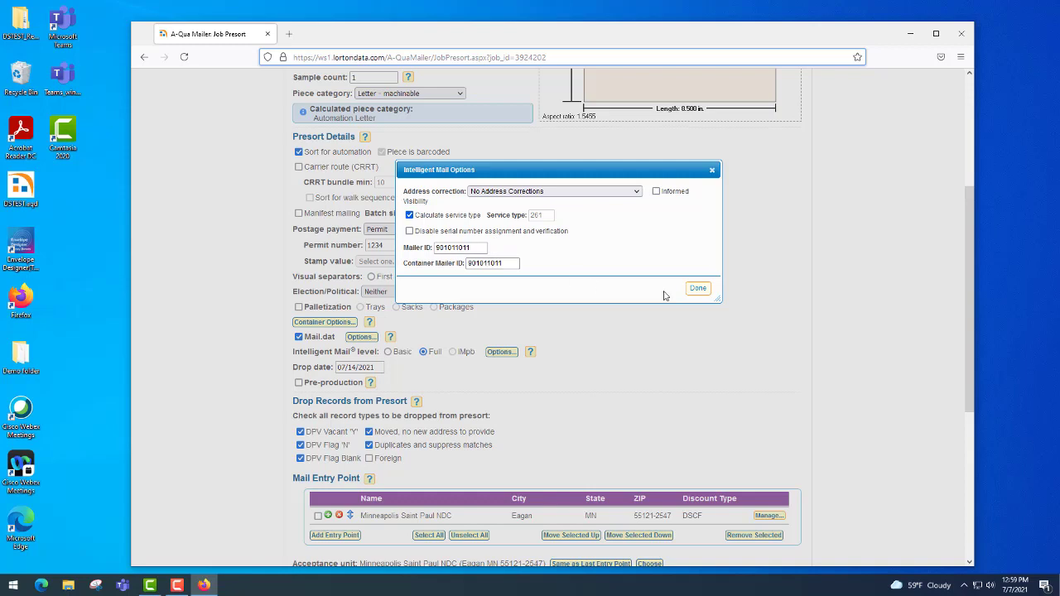
click(696, 290)
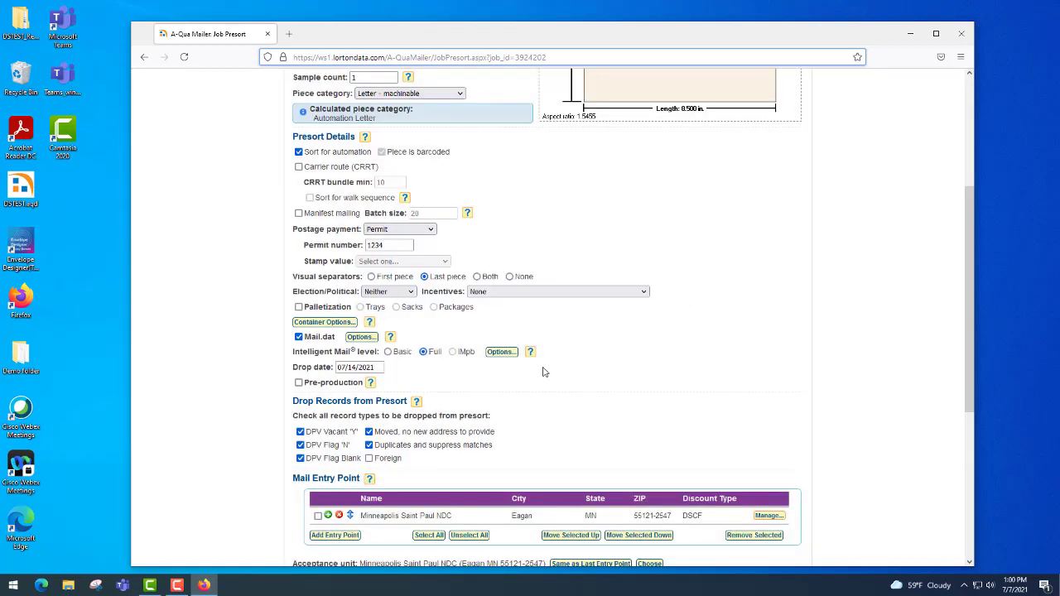
scroll(546, 372, down, 4)
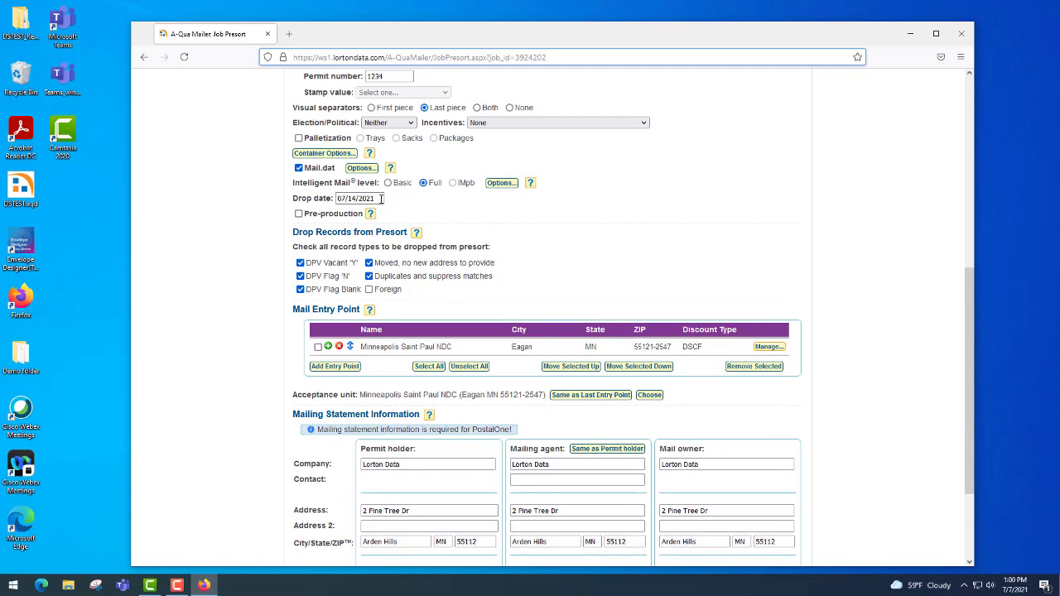
Change the drop date to 07/15/2021 and select Minneapolis Saint Paul NDC as the entry point
click(380, 199)
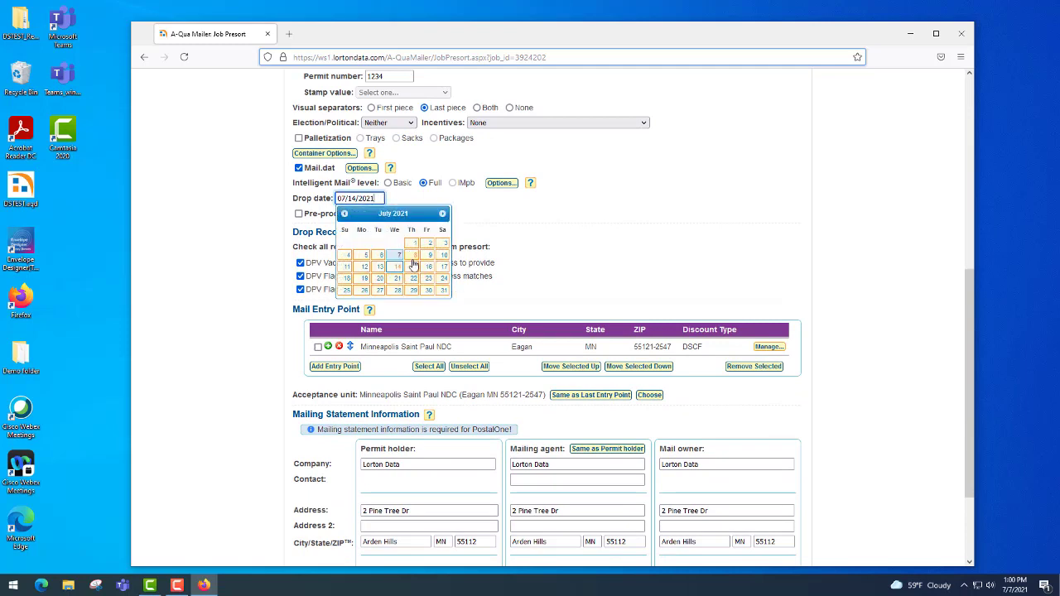
click(413, 267)
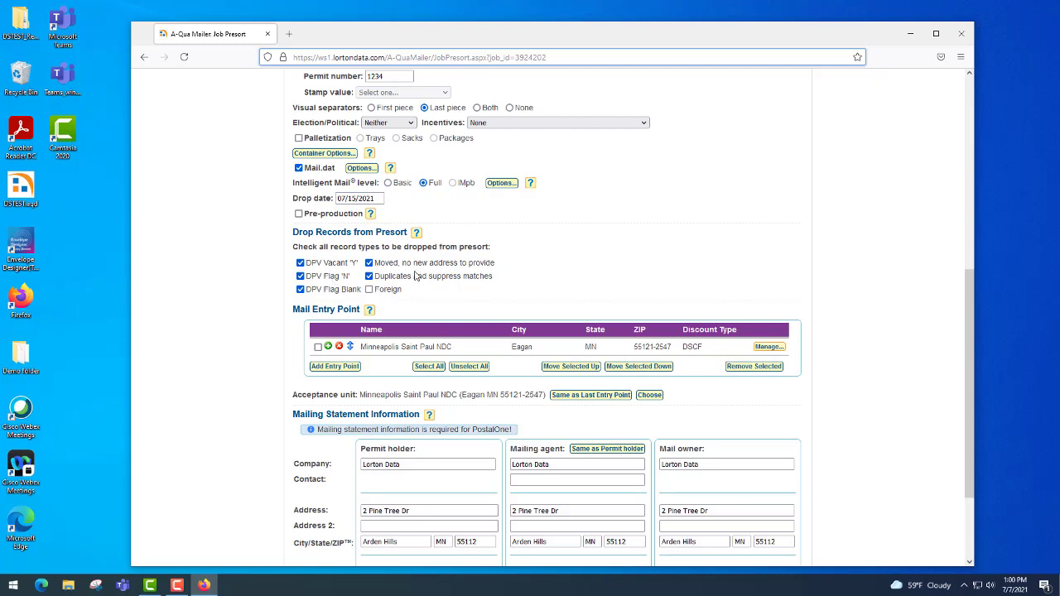
scroll(416, 276, down, 3)
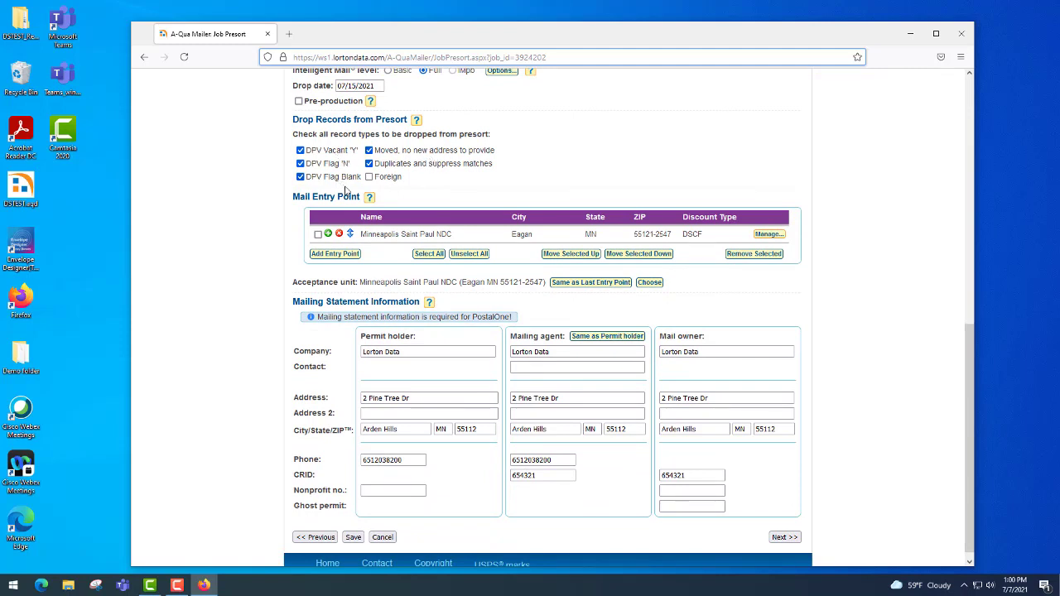
click(318, 234)
scroll(437, 367, down, 1)
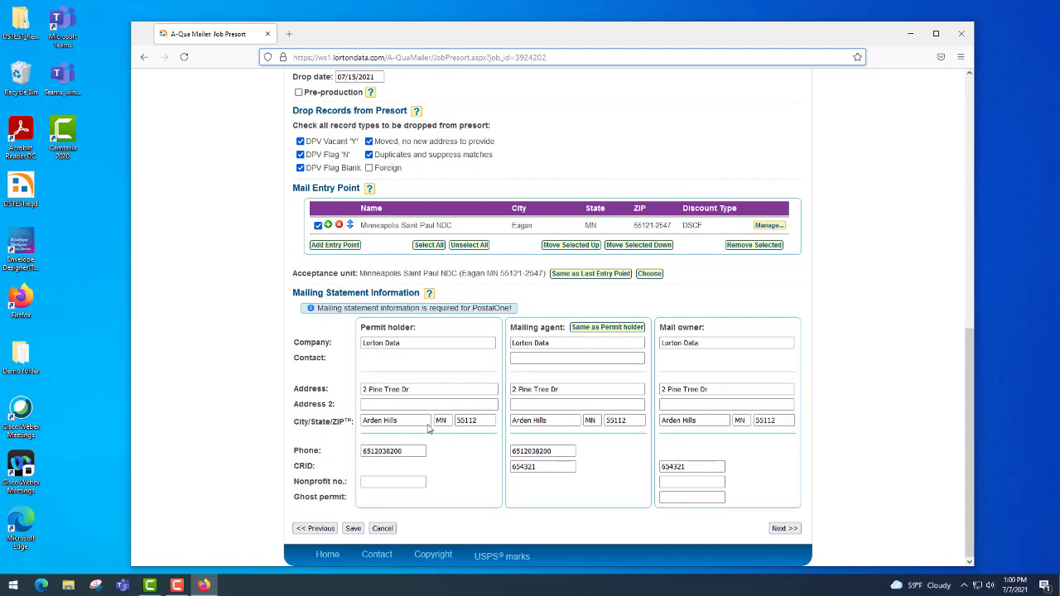
Enter the mailing agent's contact name and save the presort settings
click(583, 357)
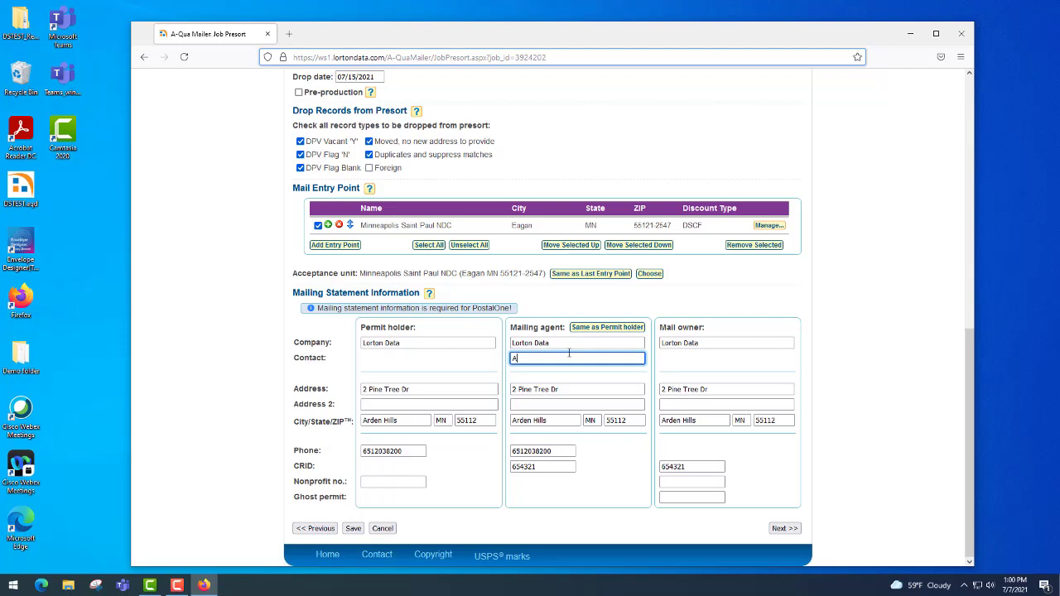
click(353, 528)
Advance to the File Transfer page, dismissing the connection timeout error and retrying
scroll(616, 515, down, 10)
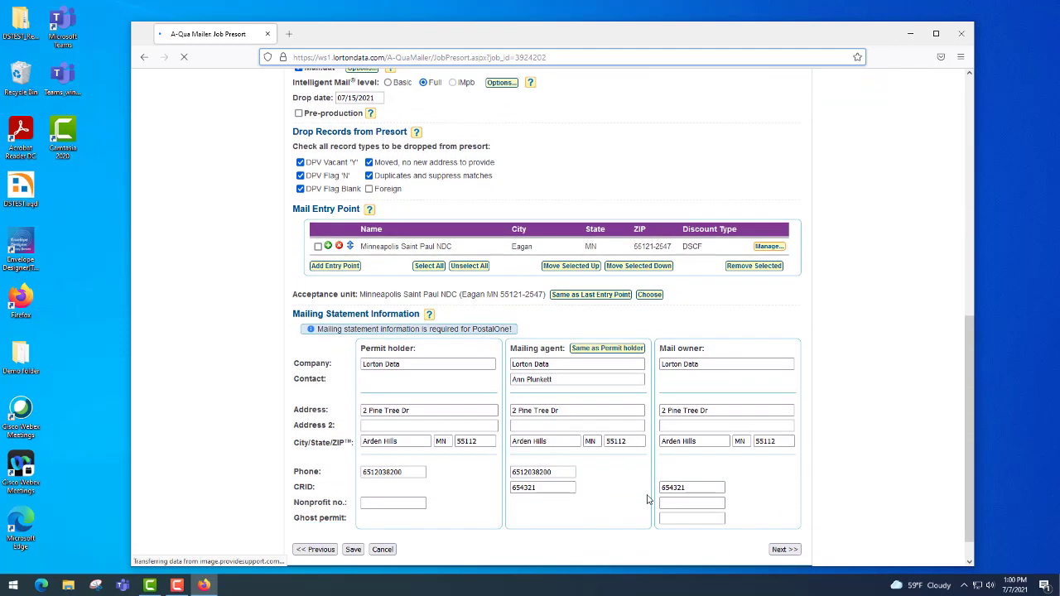
click(784, 519)
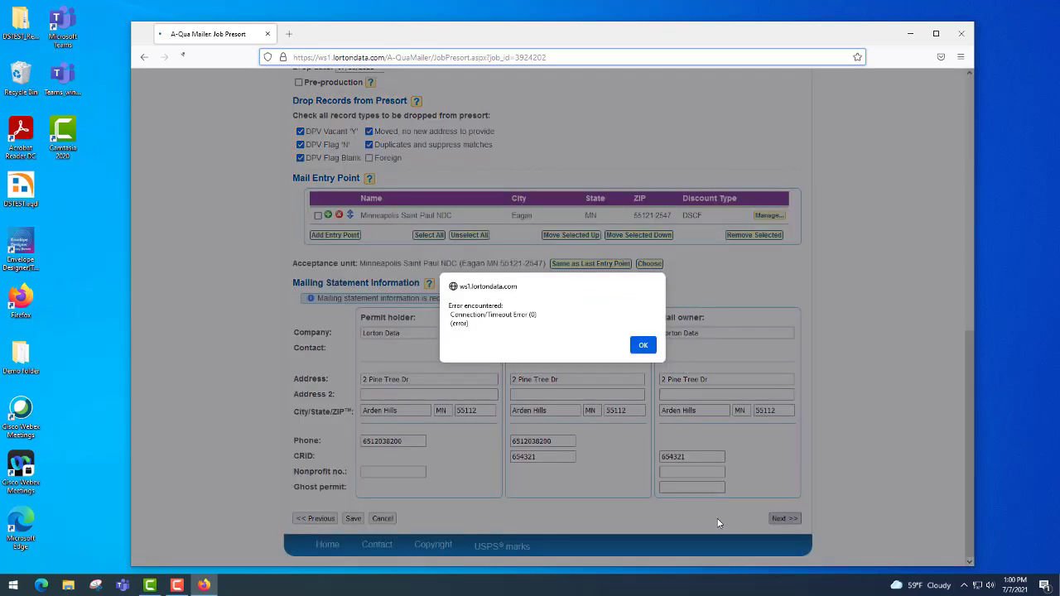
click(642, 345)
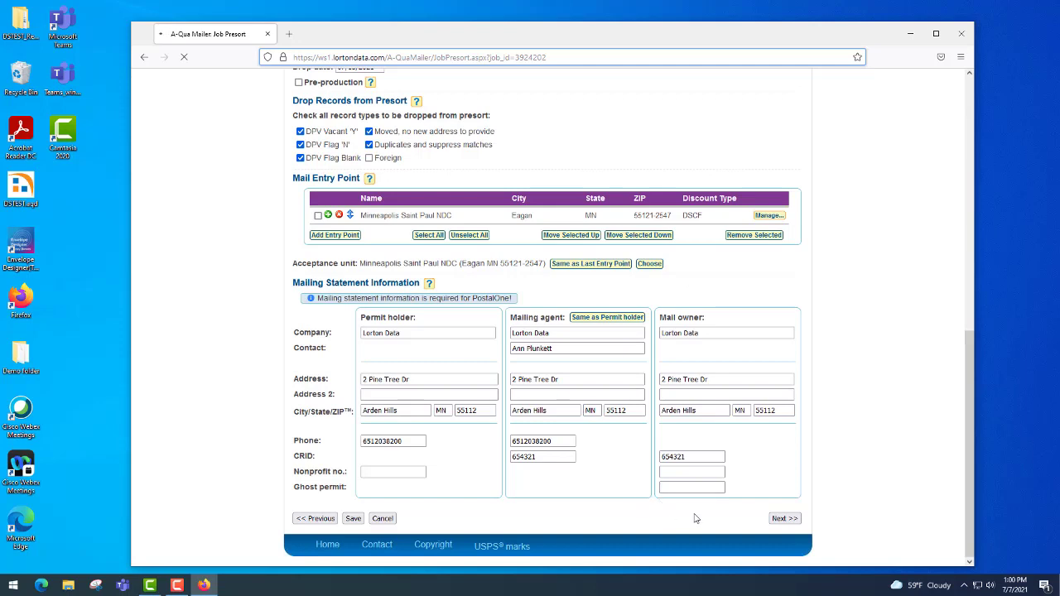
click(776, 522)
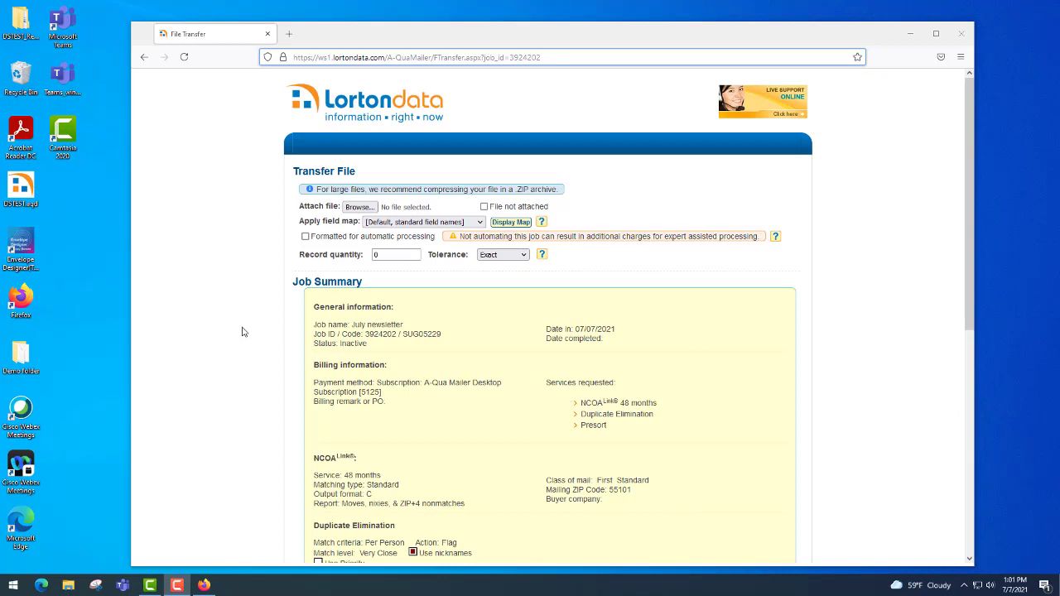
Attach DSTEST.CSV from the Demo folder and mark it formatted for automatic processing
click(369, 209)
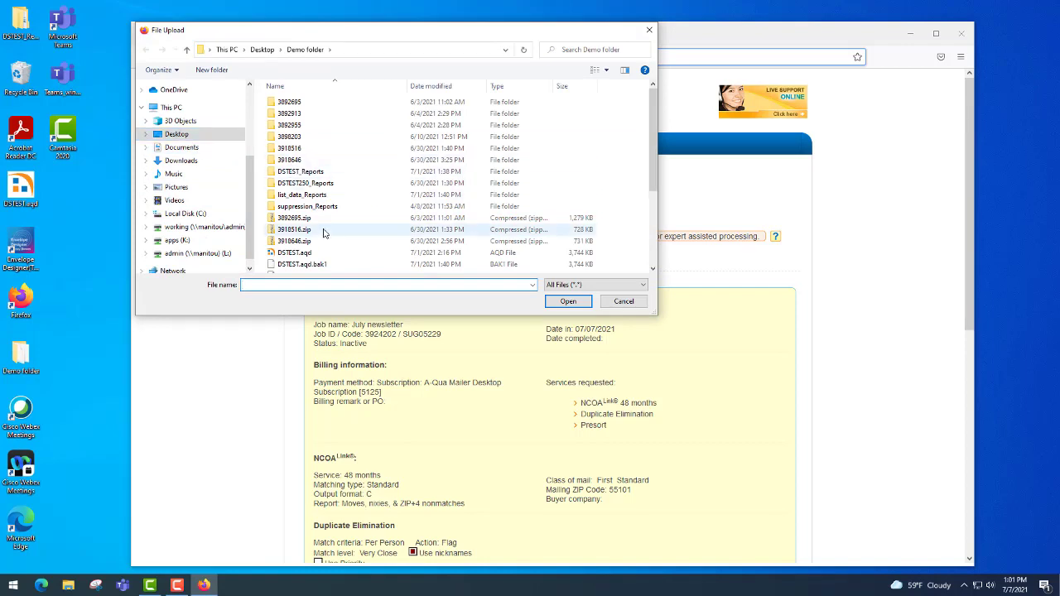
scroll(323, 238, down, 2)
click(295, 221)
click(566, 303)
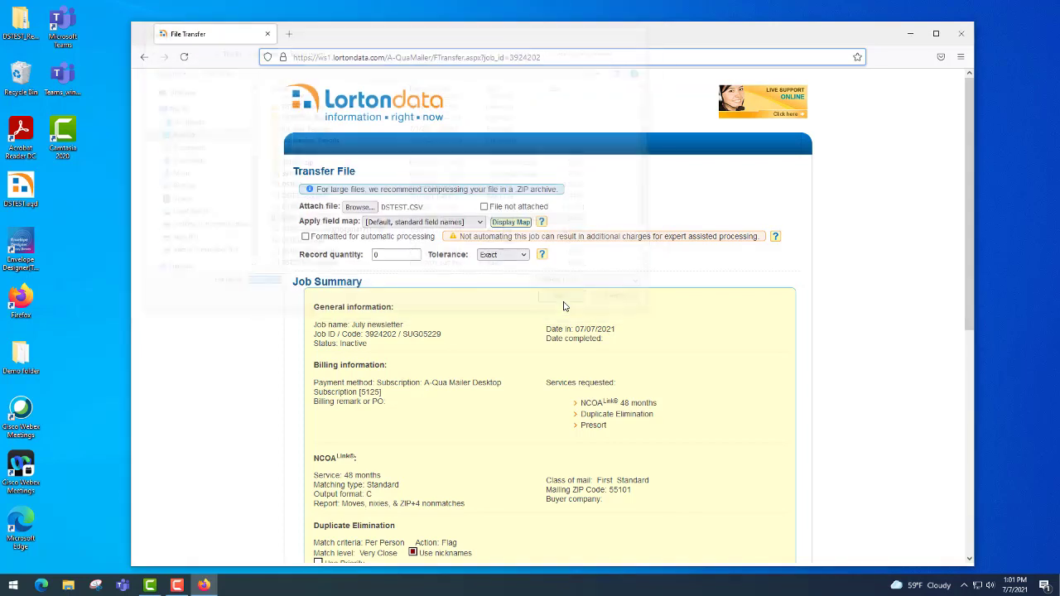
click(306, 236)
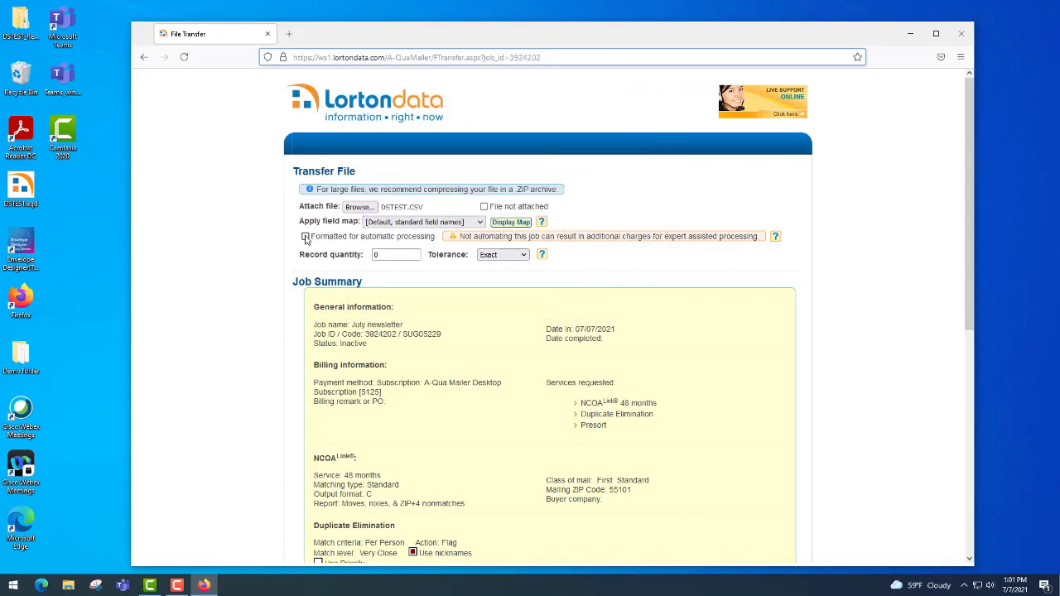
Set the record quantity to 4000 with a +/- 3.75% tolerance
click(395, 255)
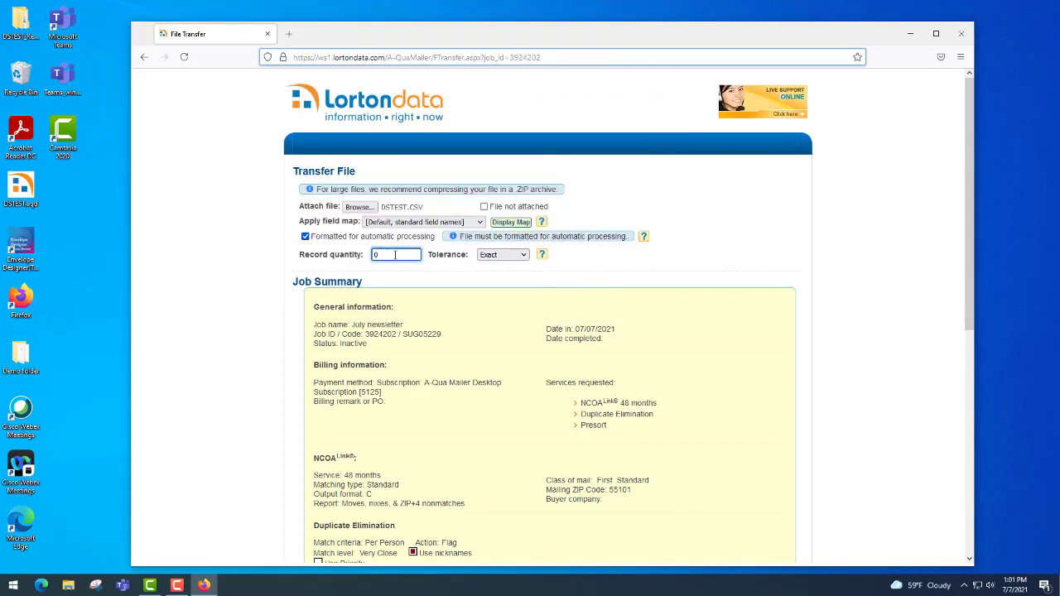
key(BackSpace)
text(4000)
click(525, 255)
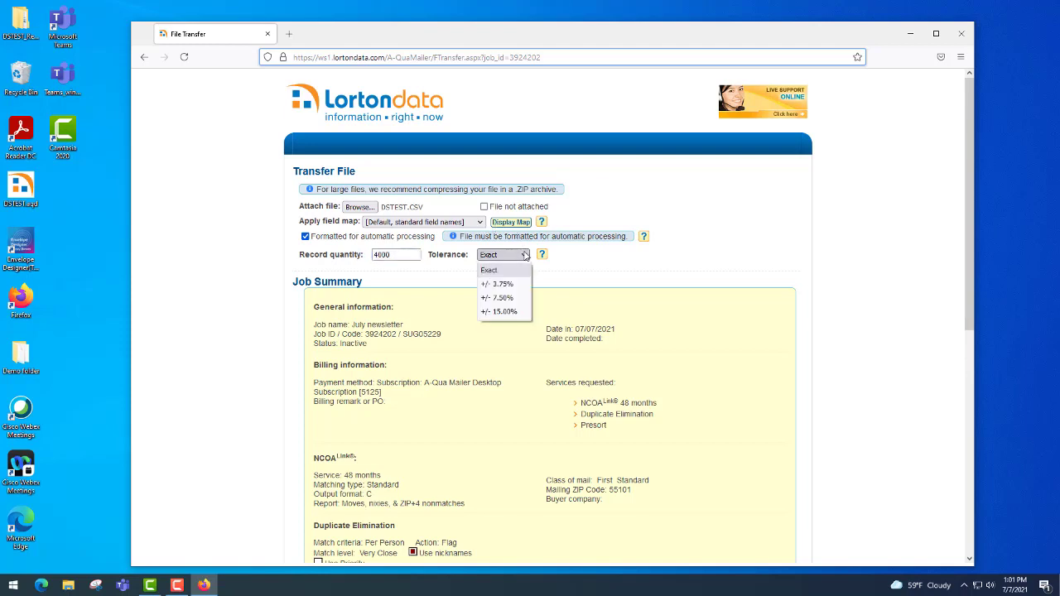
click(514, 285)
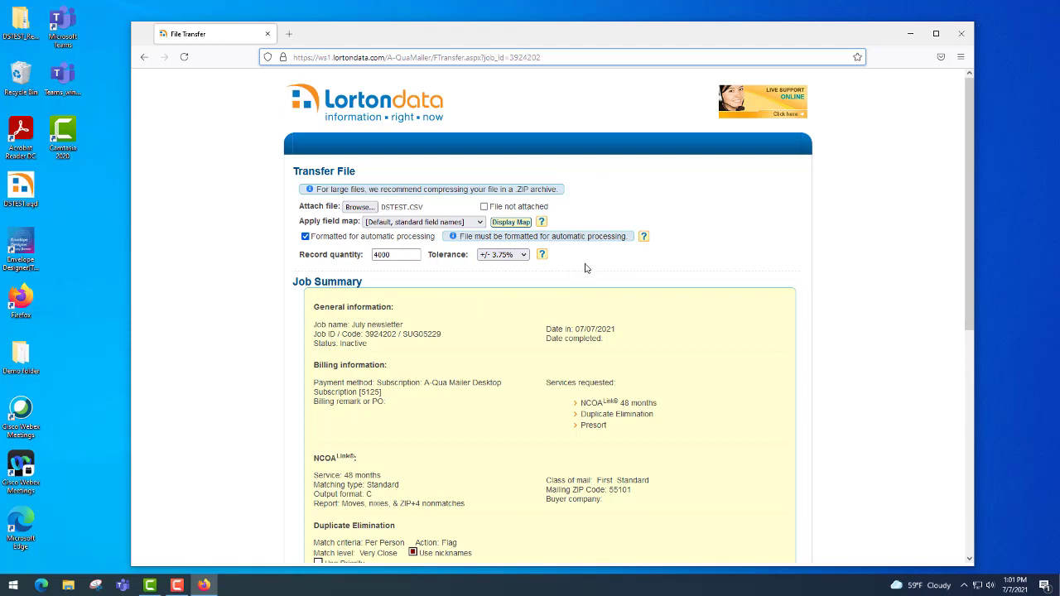
scroll(510, 337, down, 3)
scroll(545, 340, down, 6)
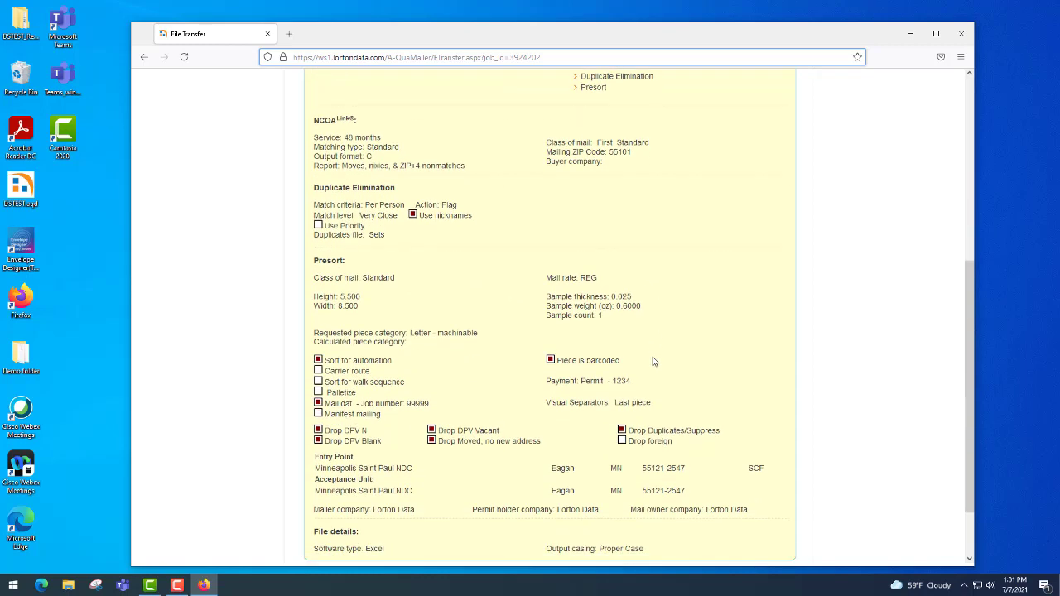
scroll(653, 361, down, 2)
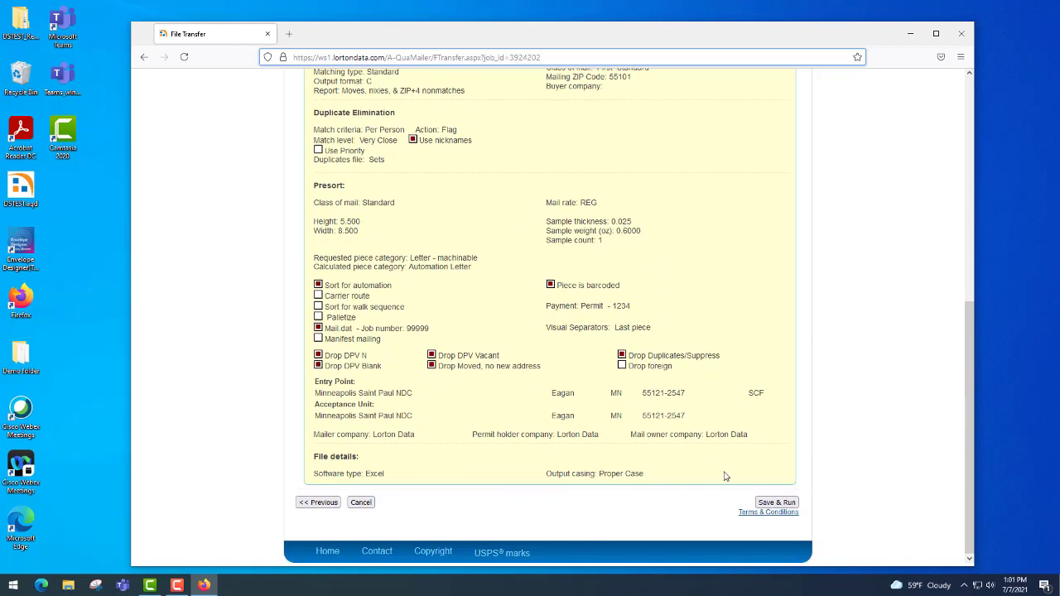